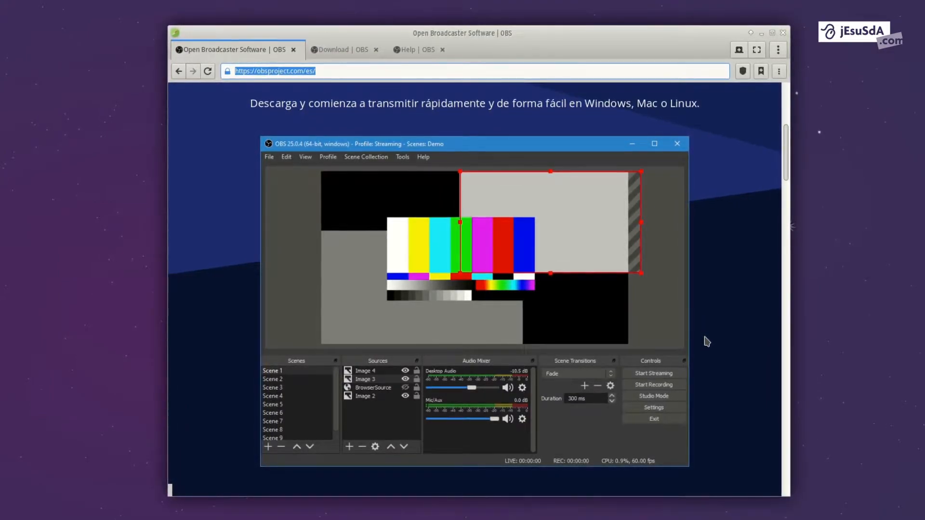
Step: Read through the feature sections on the OBS home page, "Características" and "Crea producciones profesionales", and return to the page's beginning
scroll(707, 342, "down", 3)
scroll(707, 341, "down", 1)
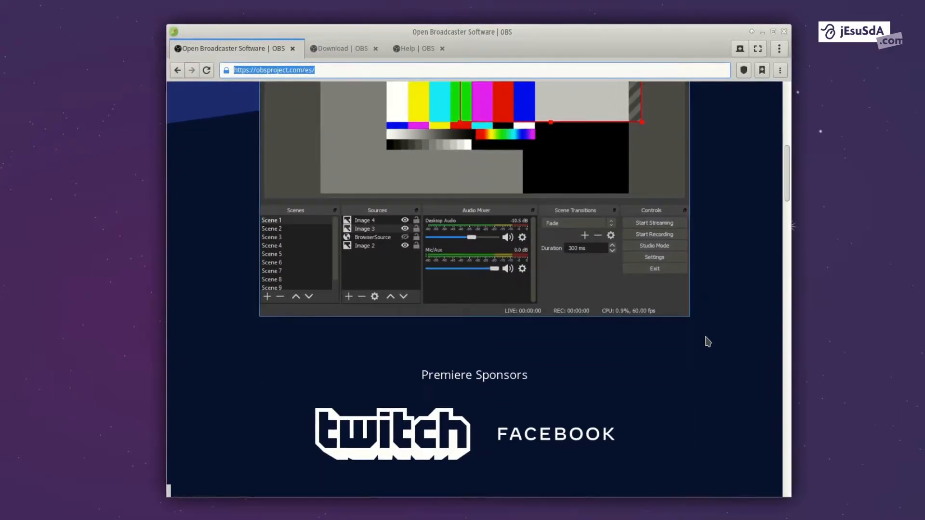
scroll(707, 342, "down", 5)
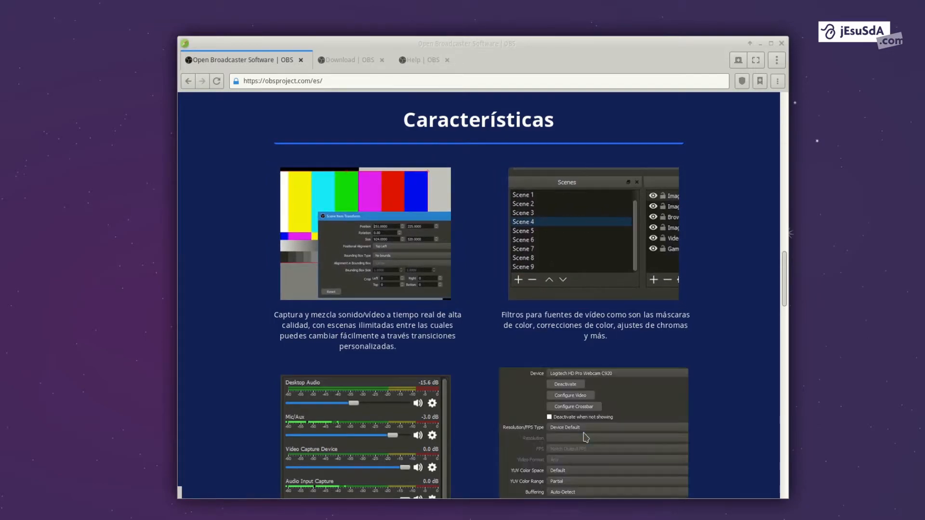
scroll(377, 424, "down", 5)
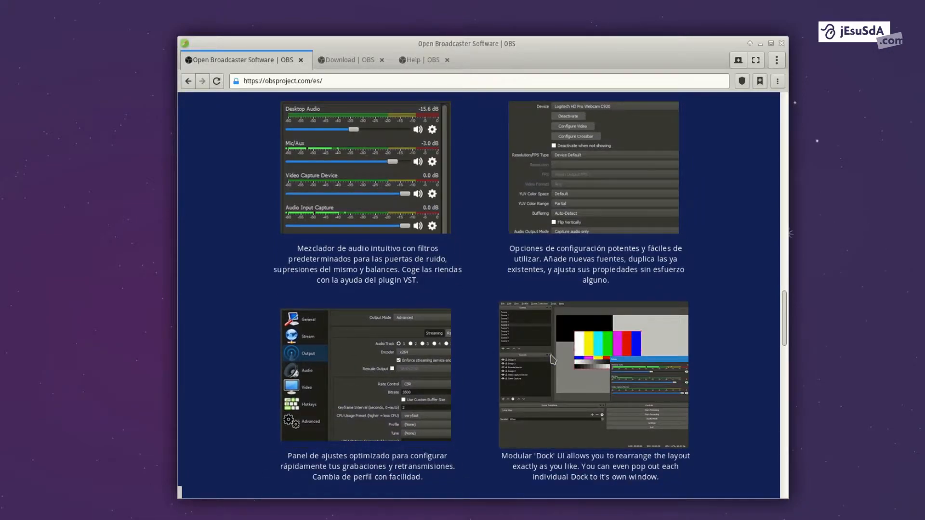
scroll(552, 359, "down", 3)
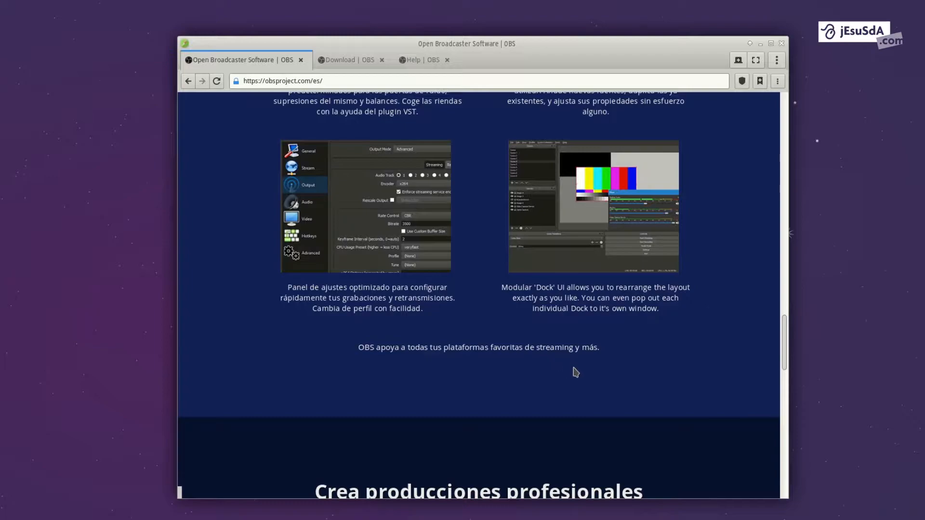
scroll(575, 372, "down", 2)
scroll(702, 336, "down", 5)
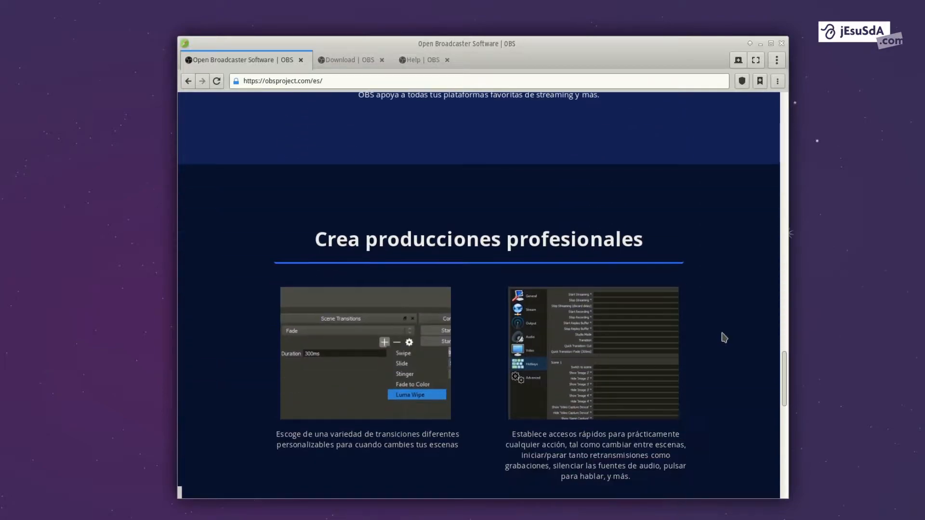
scroll(724, 338, "down", 1)
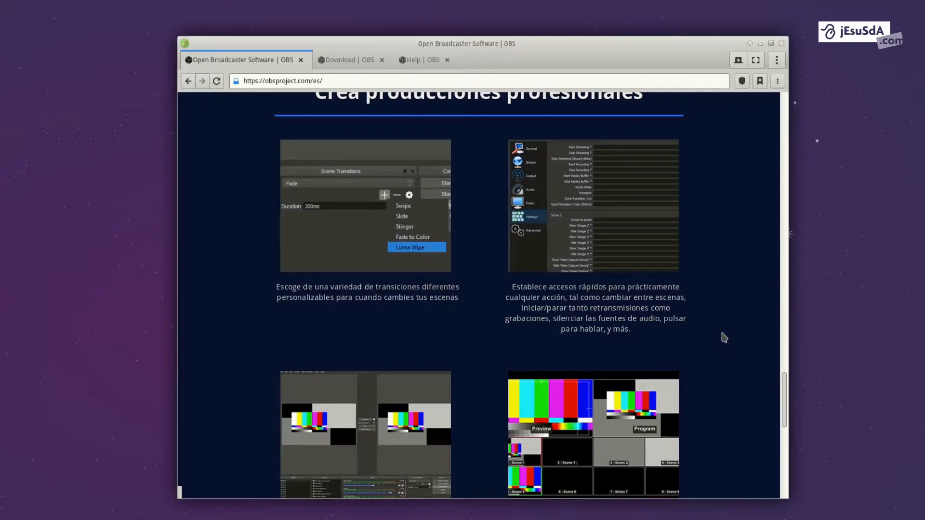
scroll(724, 338, "down", 1)
scroll(724, 338, "down", 1)
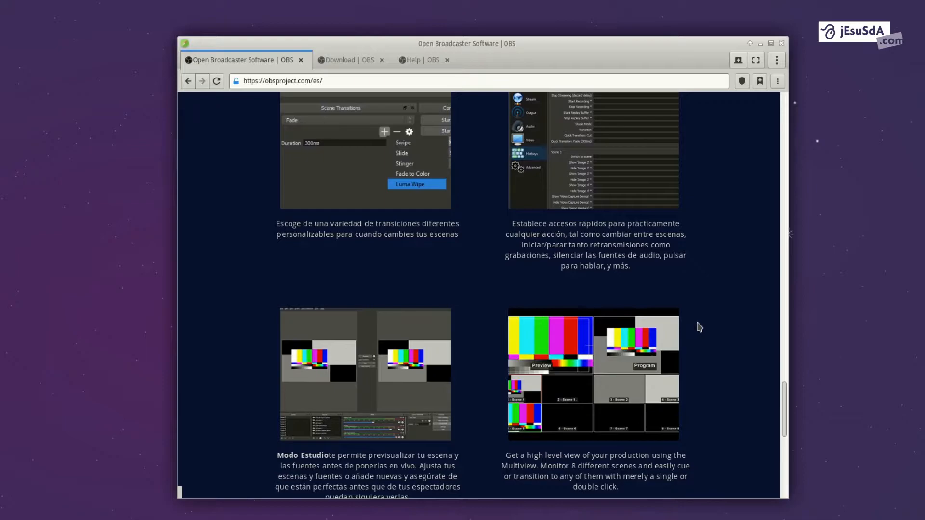
scroll(712, 331, "up", 10)
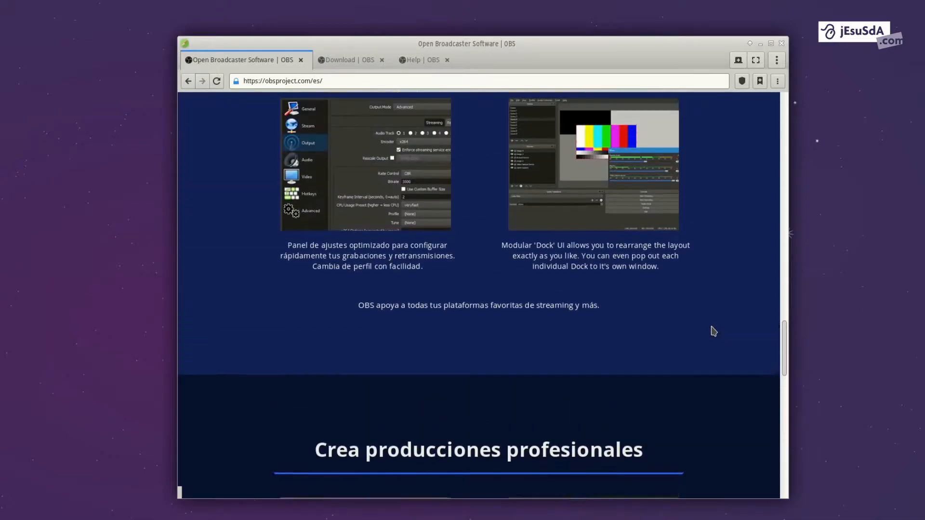
scroll(713, 331, "up", 10)
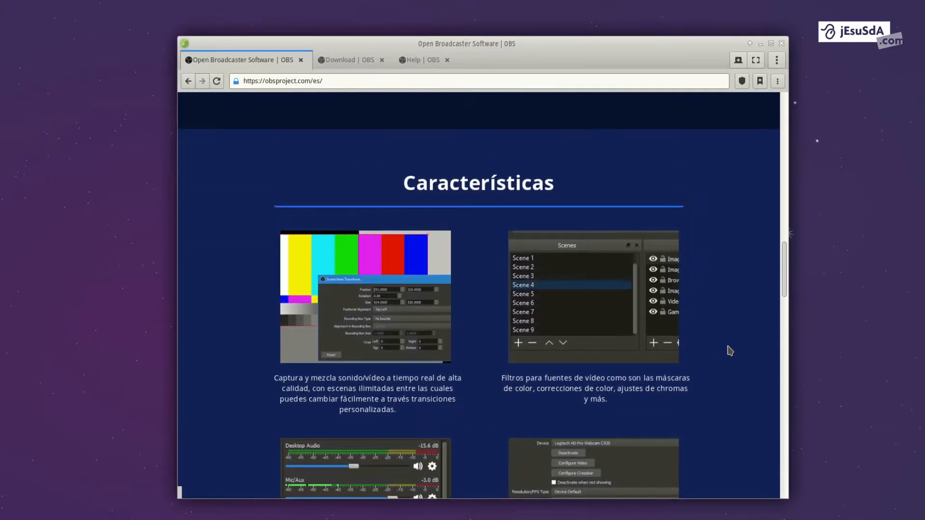
scroll(727, 349, "up", 2)
left_click_drag(785, 238, 786, 110)
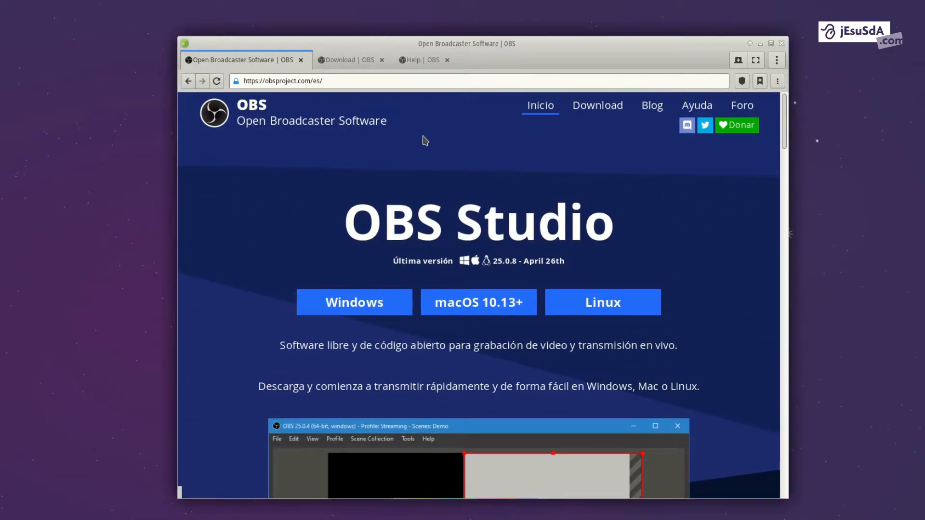
Step: On the OBS download page, view the Linux and macOS download options
left_click(344, 61)
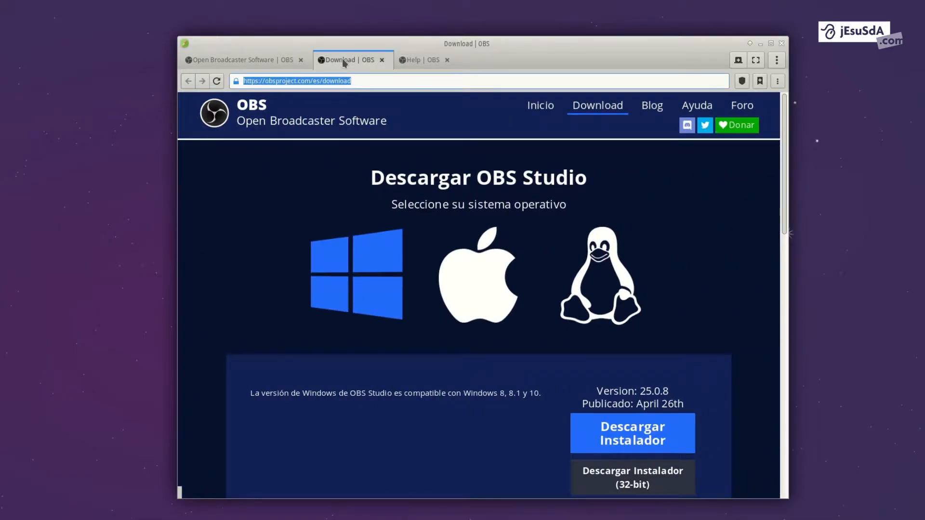
left_click(487, 275)
left_click(586, 276)
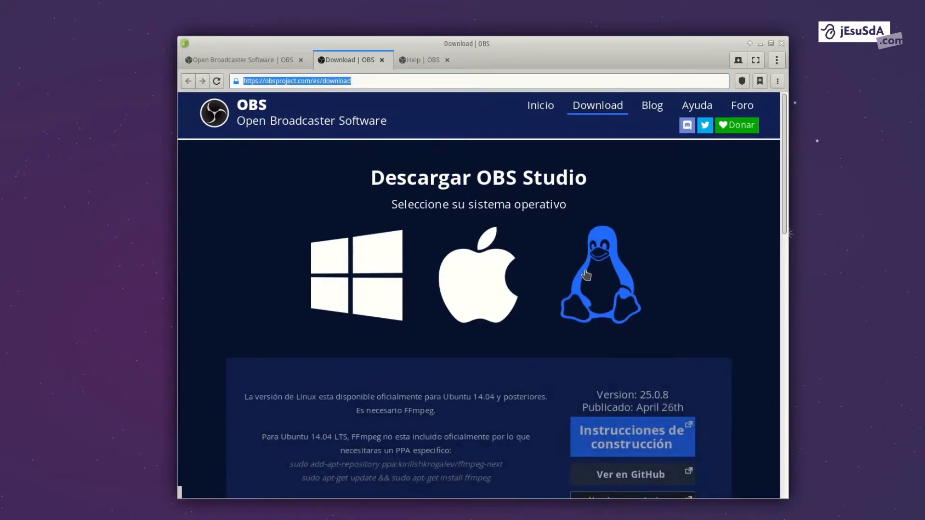
left_click(506, 291)
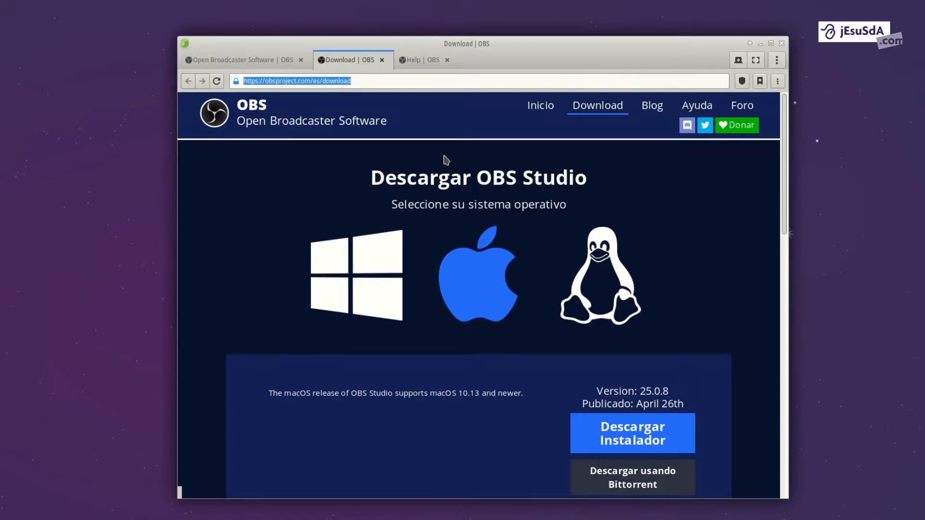
Step: Look over the support resources and FAQ on the OBS help page
left_click(423, 62)
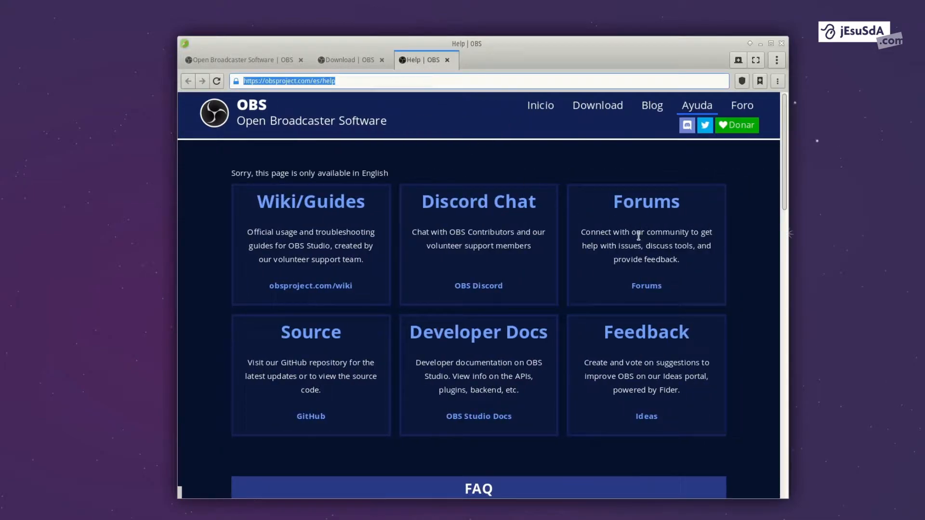
scroll(644, 281, "down", 3)
scroll(645, 290, "up", 3)
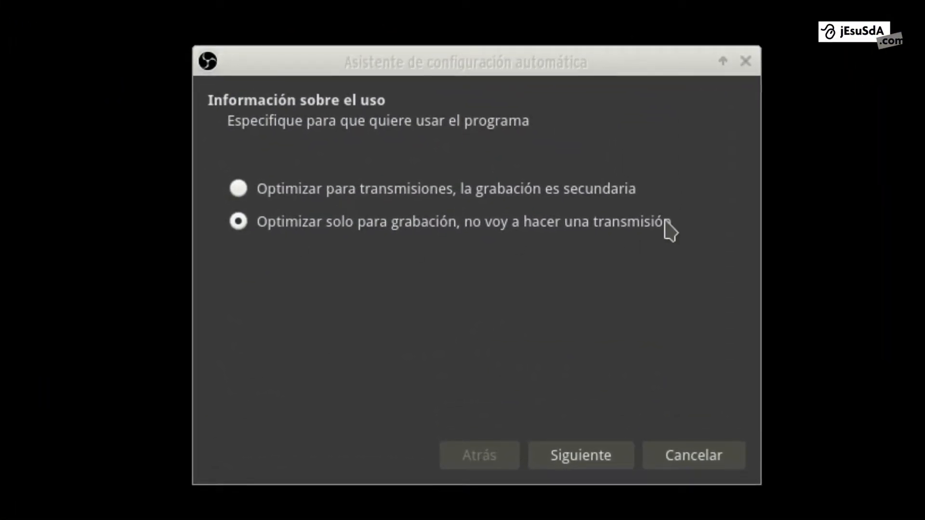
Step: Switch to OBS Studio, dismiss the automatic configuration wizard and reopen it from the main window
left_click(507, 61)
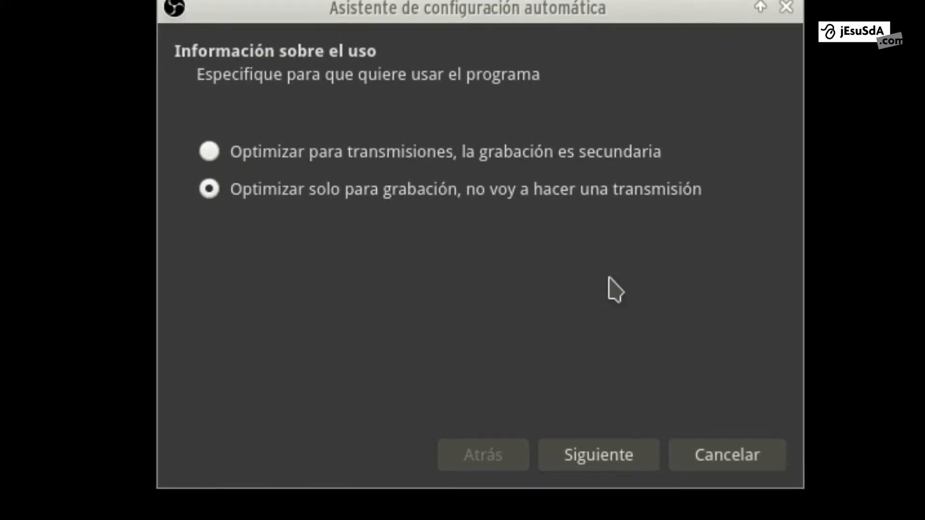
left_click(786, 7)
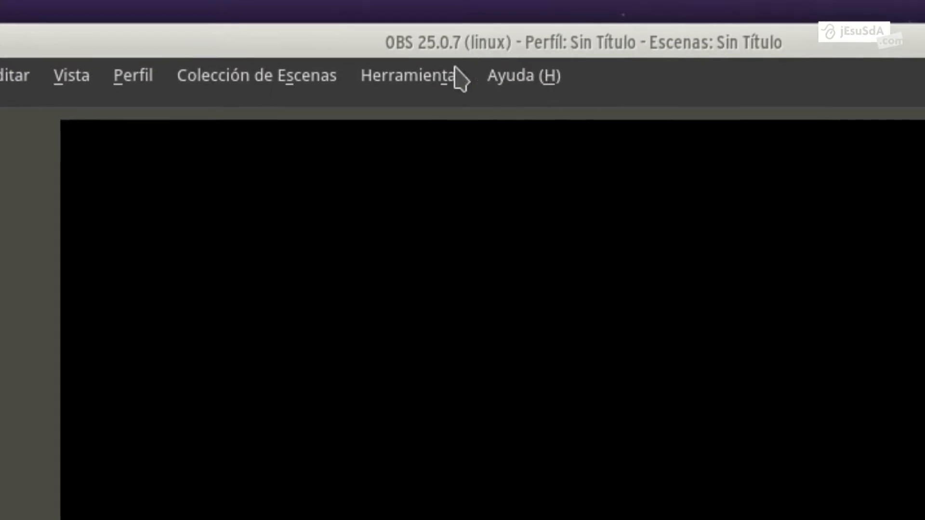
left_click(392, 76)
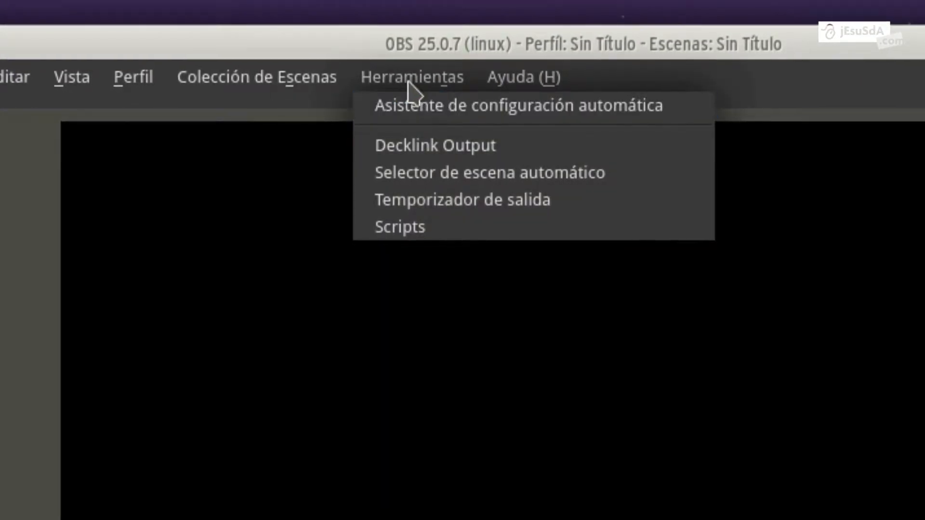
left_click(530, 116)
left_click_drag(450, 145, 450, 100)
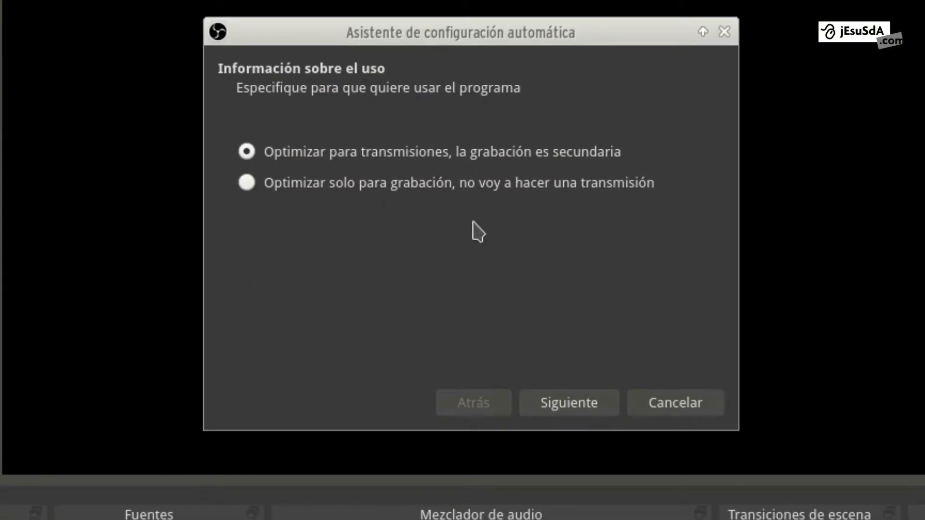
Step: Choose "Optimizar solo para grabación, no voy a hacer una transmisión" as the wizard's usage and continue to the video settings
left_click(249, 183)
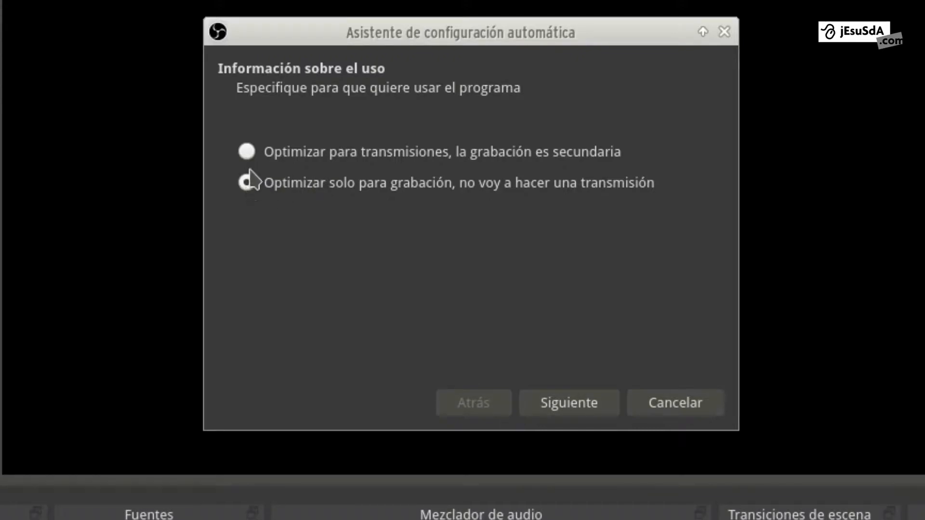
left_click(251, 145)
left_click(248, 184)
left_click(366, 160)
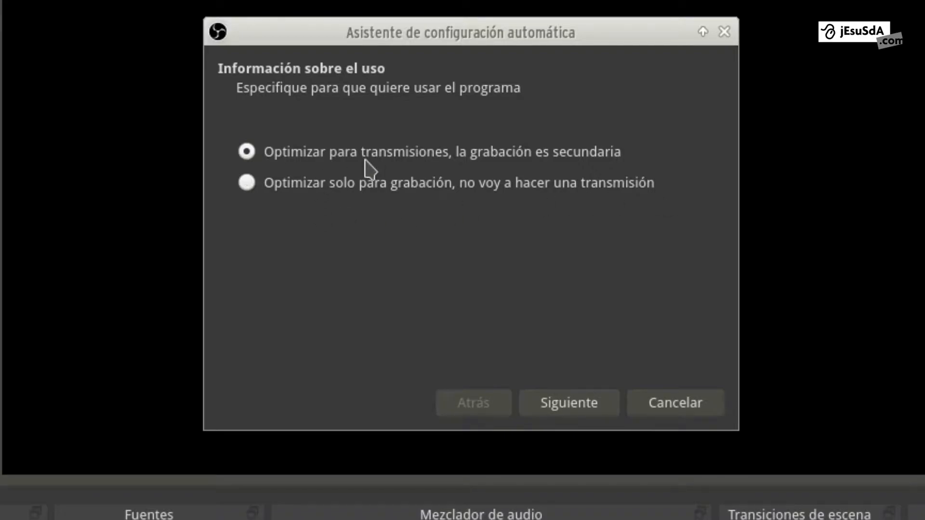
left_click(258, 187)
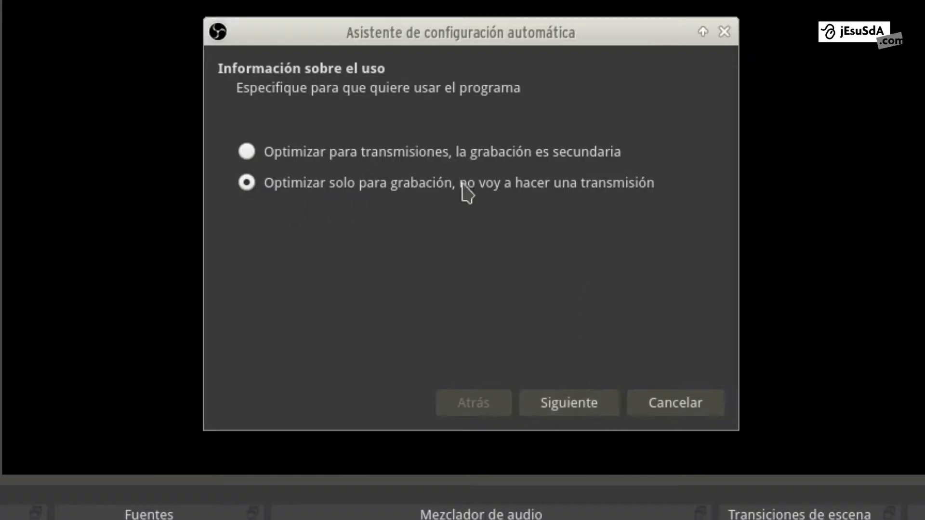
left_click(575, 405)
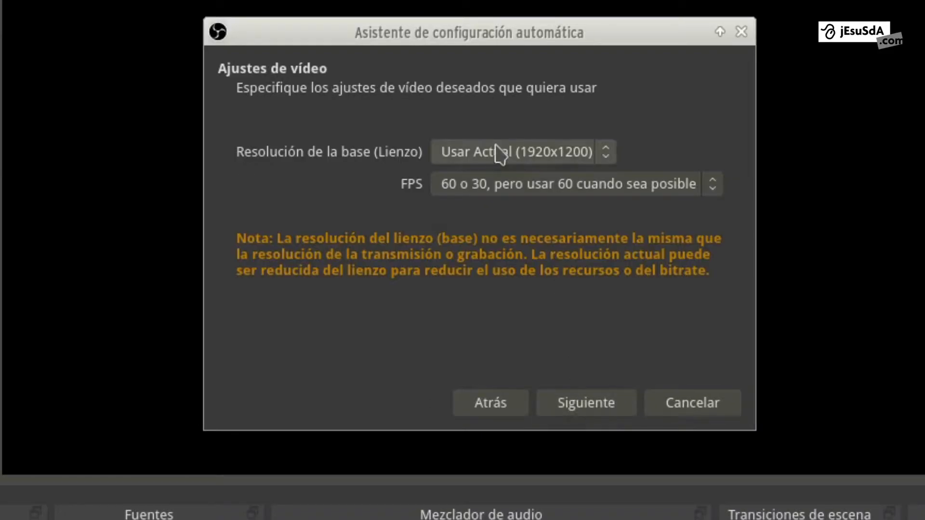
Step: Keep the current 1920x1200 base resolution and "60 o 30, pero usar 60 cuando sea posible" for FPS, run the test and apply the configuration
left_click(603, 154)
left_click(657, 137)
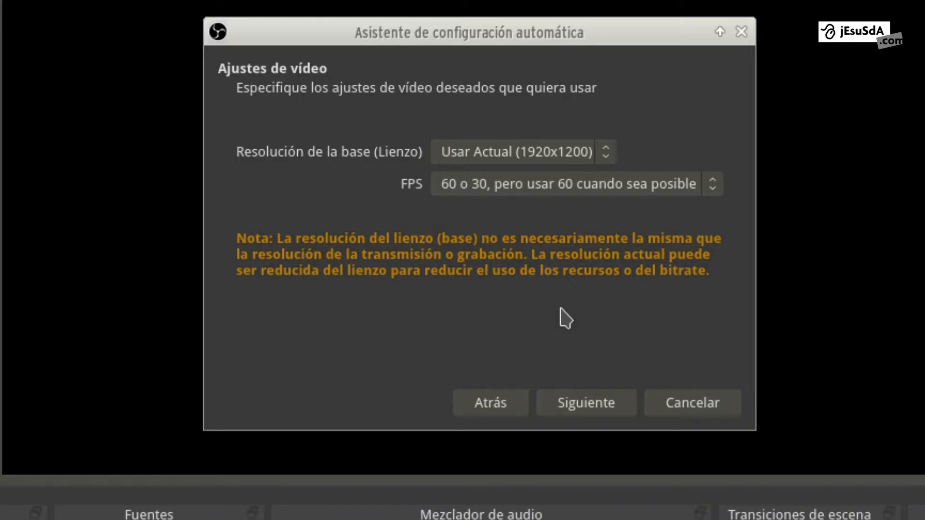
left_click(601, 417)
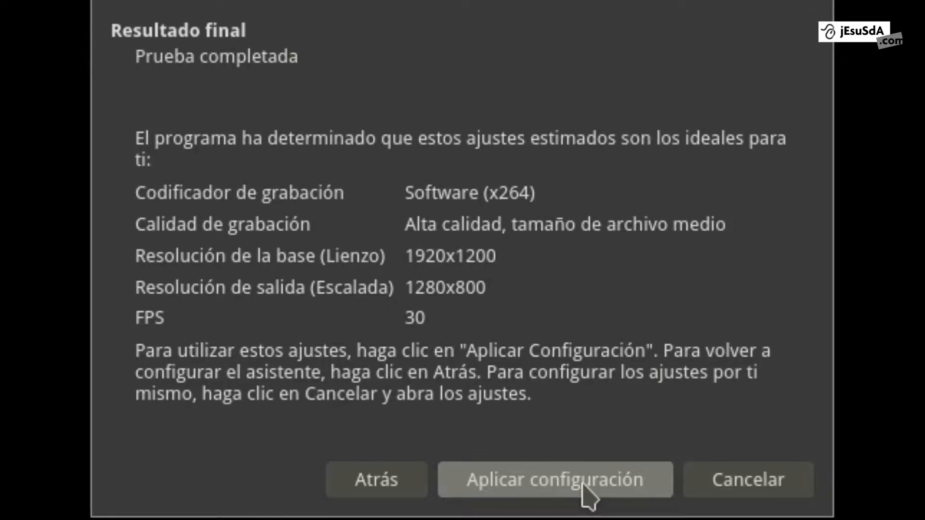
left_click(582, 484)
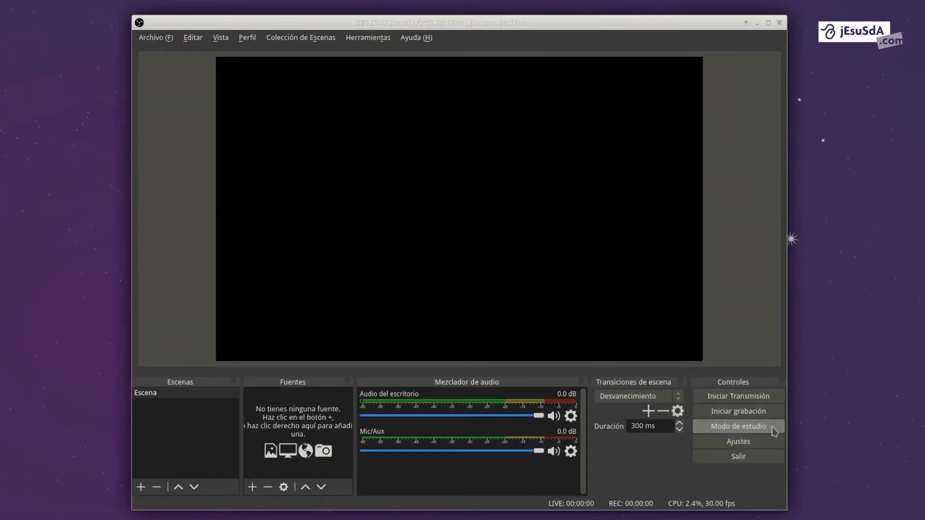
Step: Turn on studio mode to view its preview and program panes, and turn it off again
left_click(754, 371)
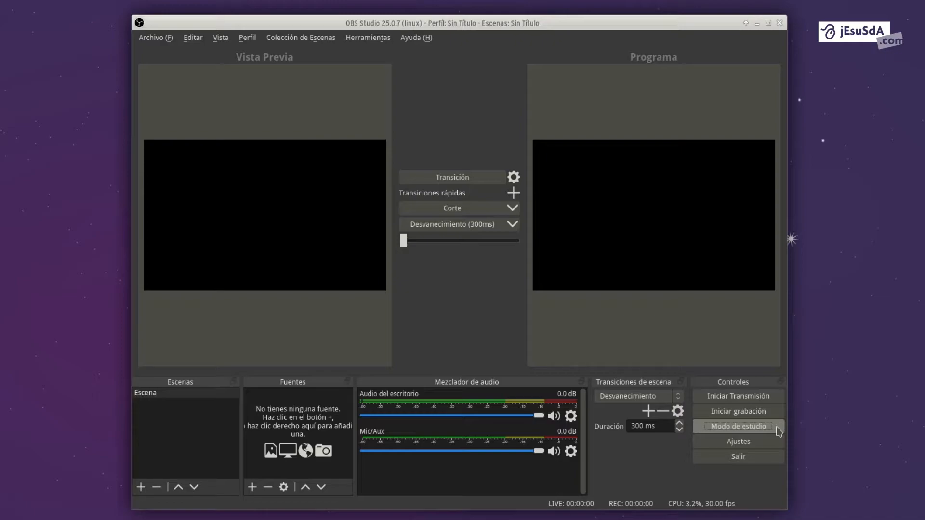
left_click(778, 431)
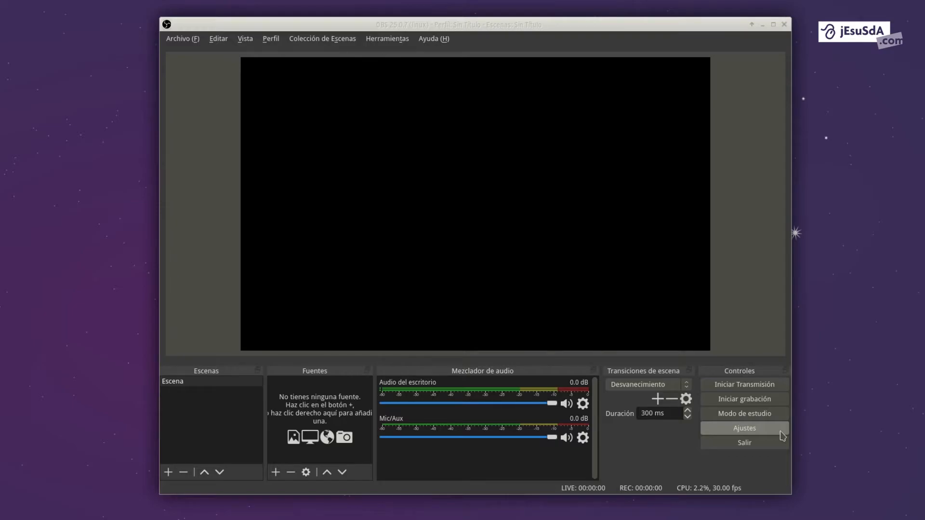
Step: Open the settings and look through the Emisión, Salida, Audio, Vídeo, Atajos and Avanzado sections, returning to General
left_click(782, 436)
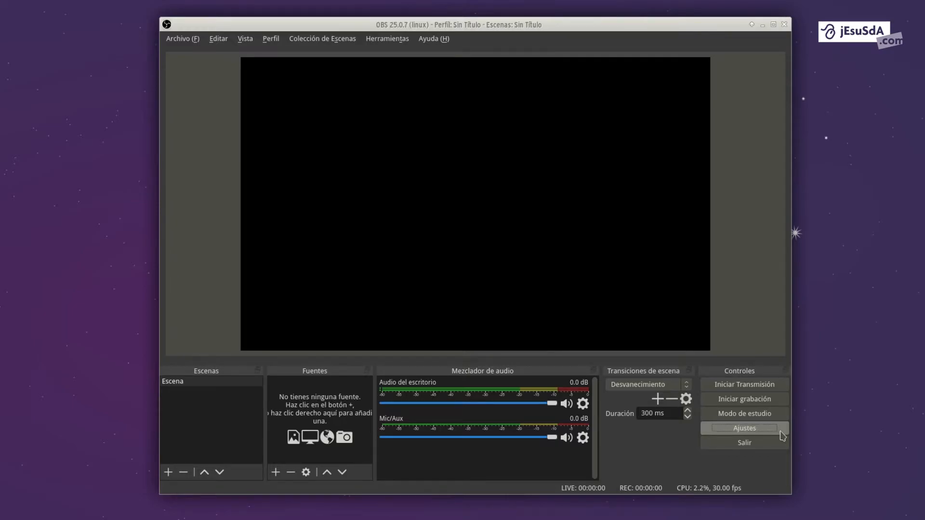
left_click(247, 104)
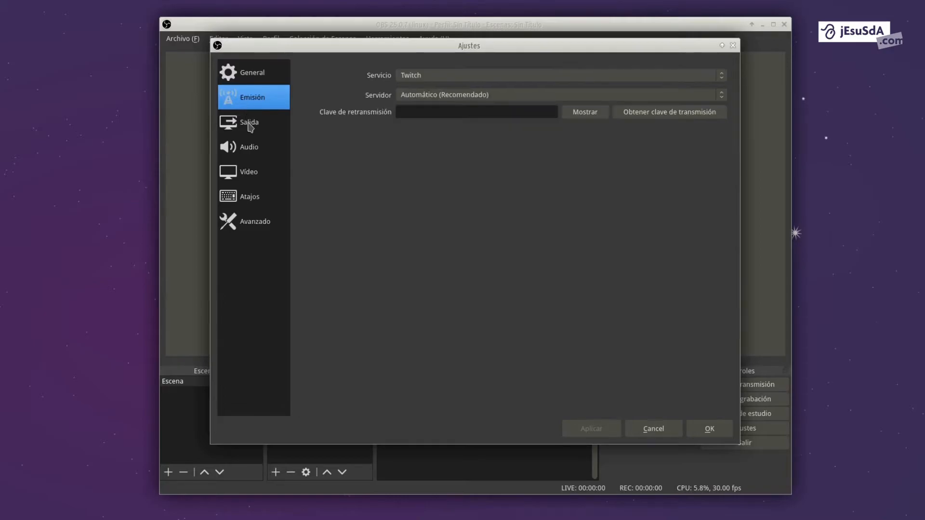
left_click(249, 124)
left_click(251, 159)
left_click(250, 173)
left_click(249, 198)
left_click(256, 224)
left_click(260, 80)
left_click(256, 95)
left_click(264, 79)
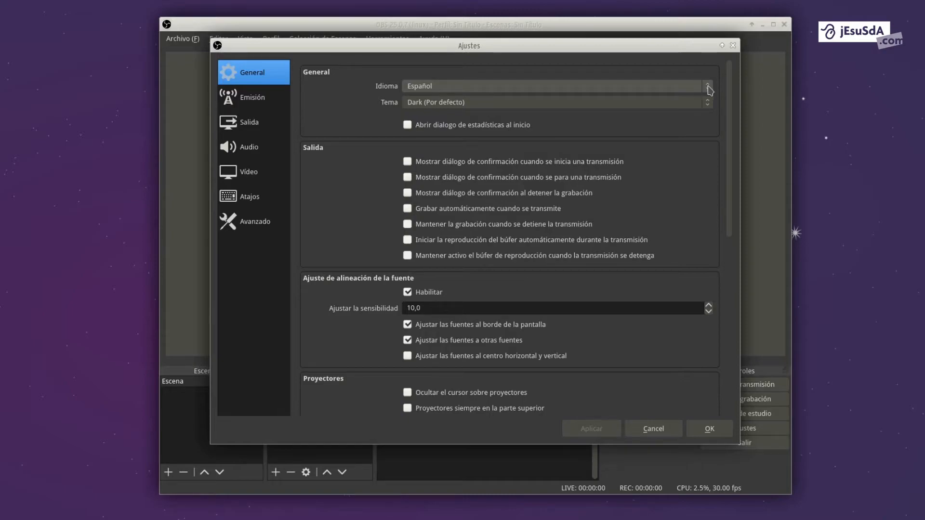
Step: Preview the System and Rachni themes in the General settings, return to Dark (Por defecto) and apply it
left_click(708, 89)
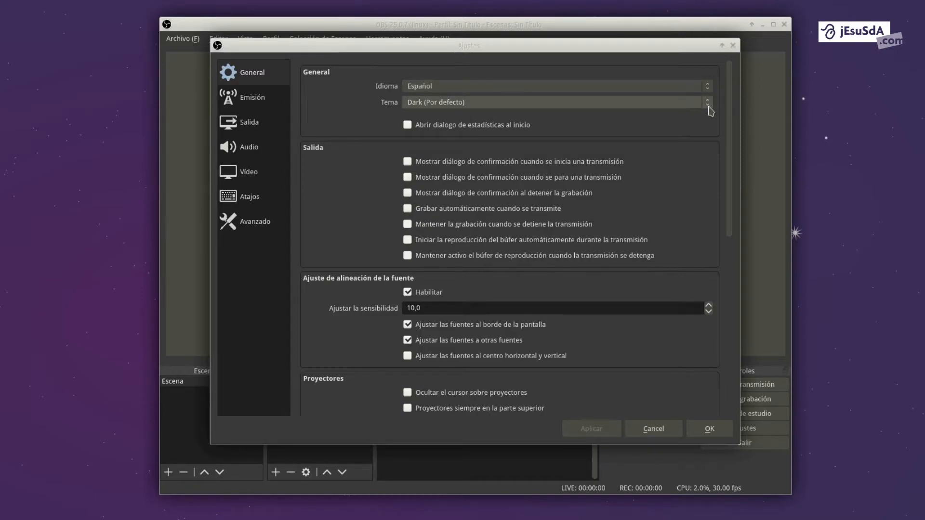
left_click(709, 103)
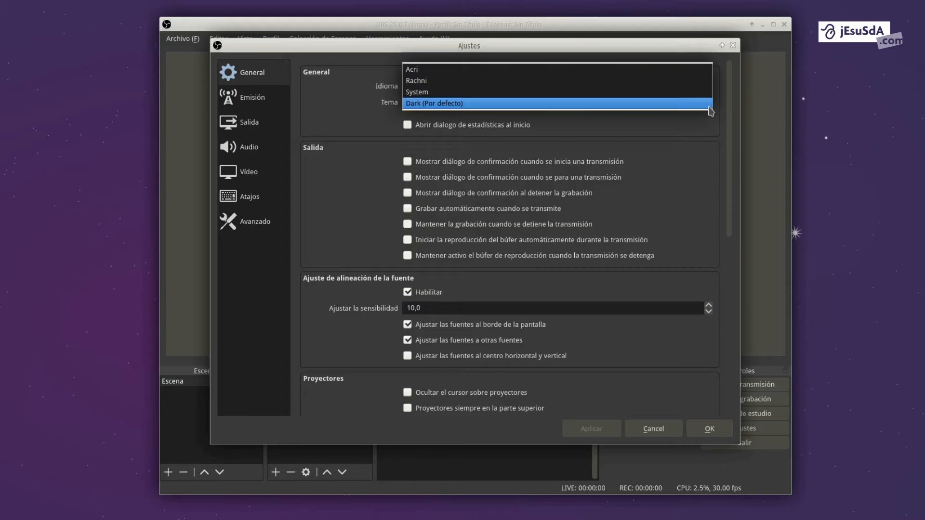
left_click(651, 96)
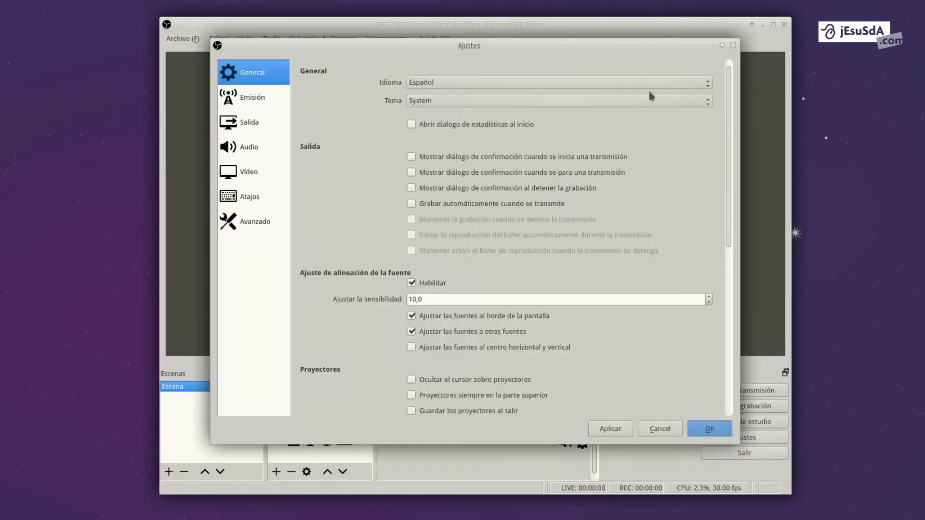
left_click(686, 100)
key("Escape")
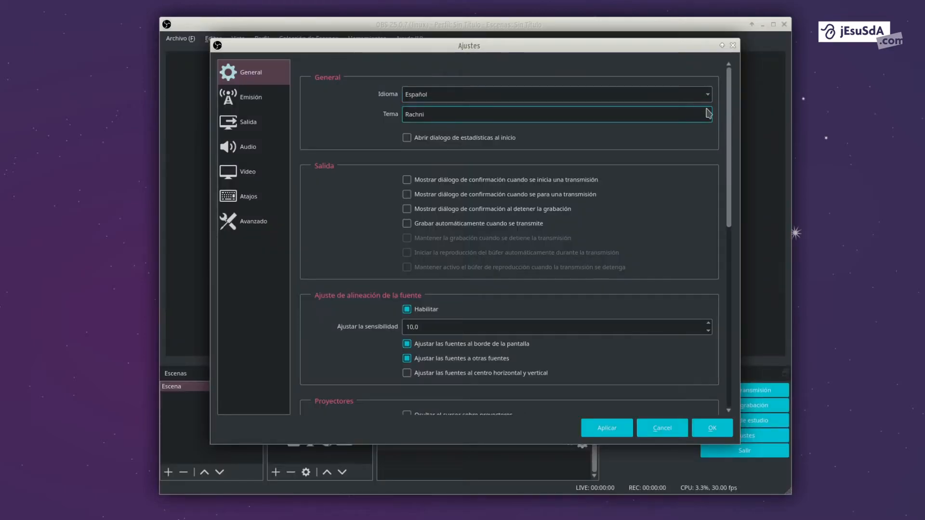
left_click(704, 114)
left_click(534, 148)
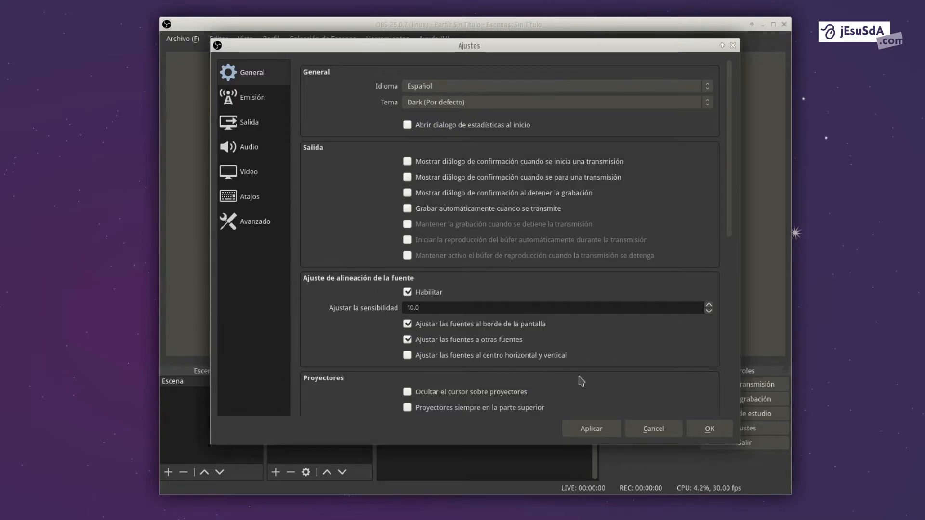
left_click(597, 435)
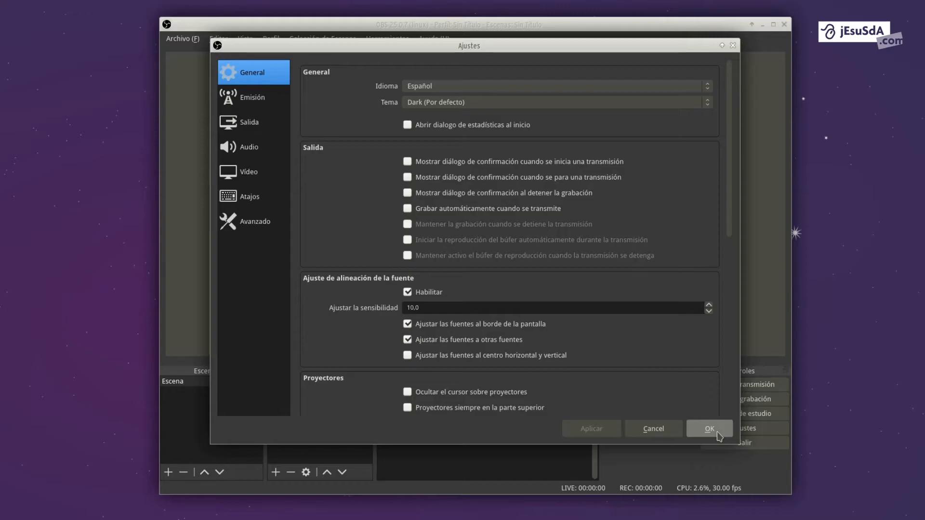
Step: Look through the streaming services offered in the Emisión settings, leaving Twitch selected
left_click(260, 99)
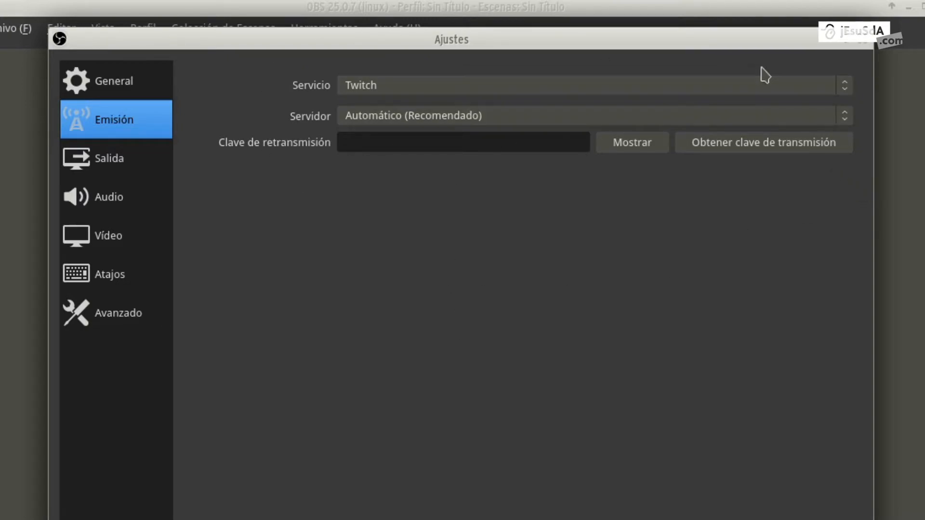
left_click(837, 88)
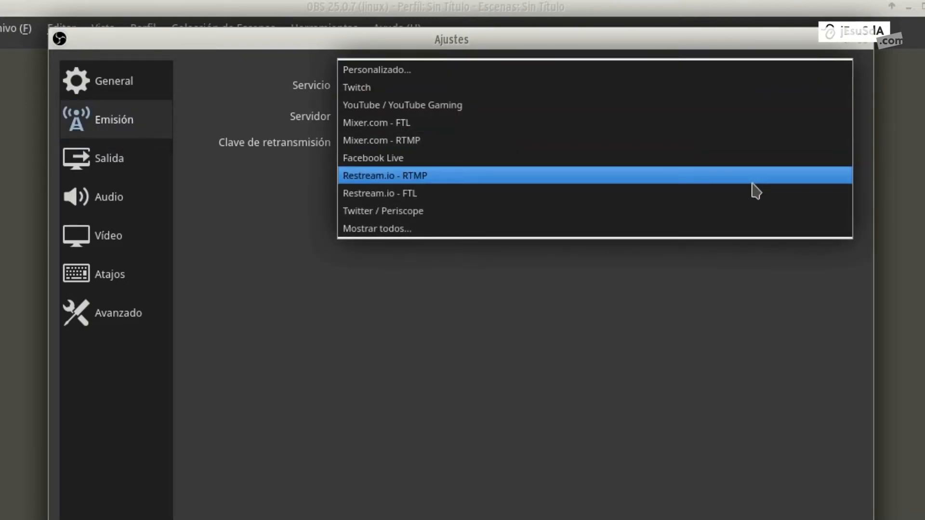
left_click(673, 404)
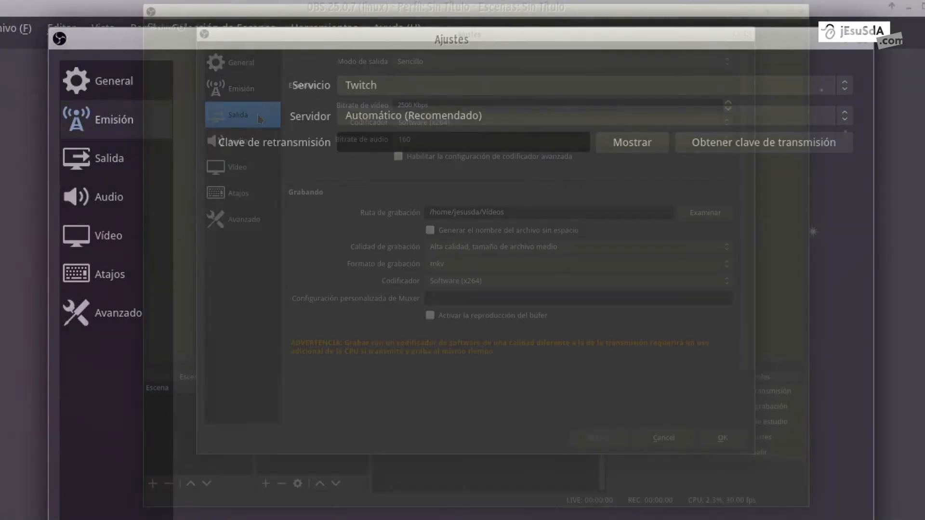
Step: Switch the output mode in the Salida settings to Avanzado to view its options, and return it to Sencillo
left_click(142, 163)
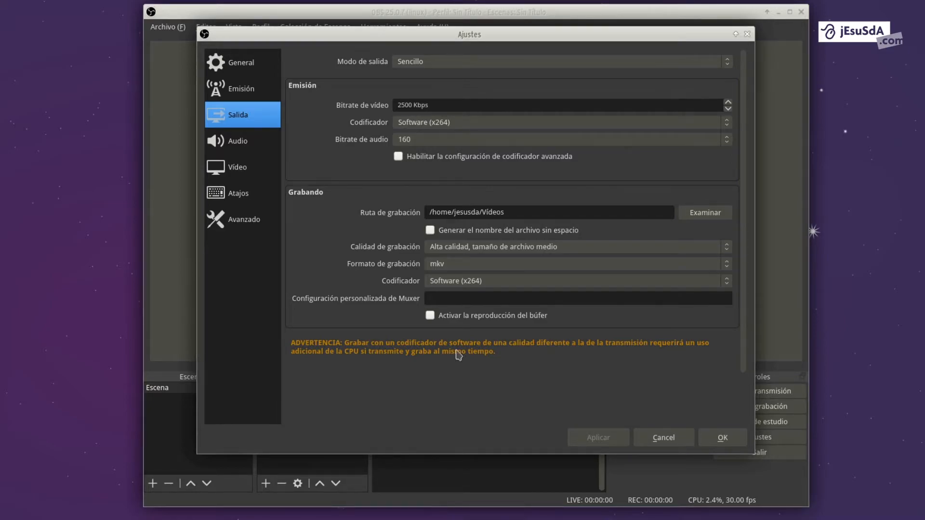
left_click(669, 66)
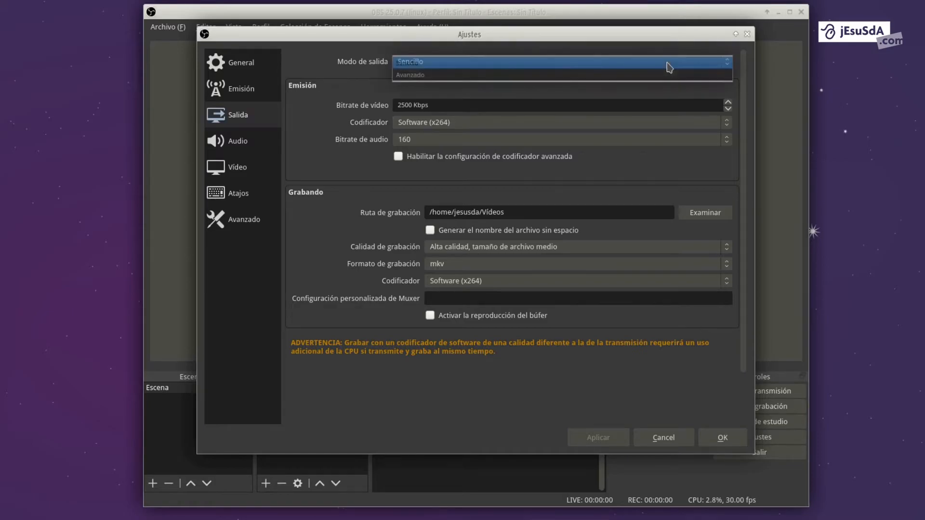
left_click(627, 74)
left_click(627, 66)
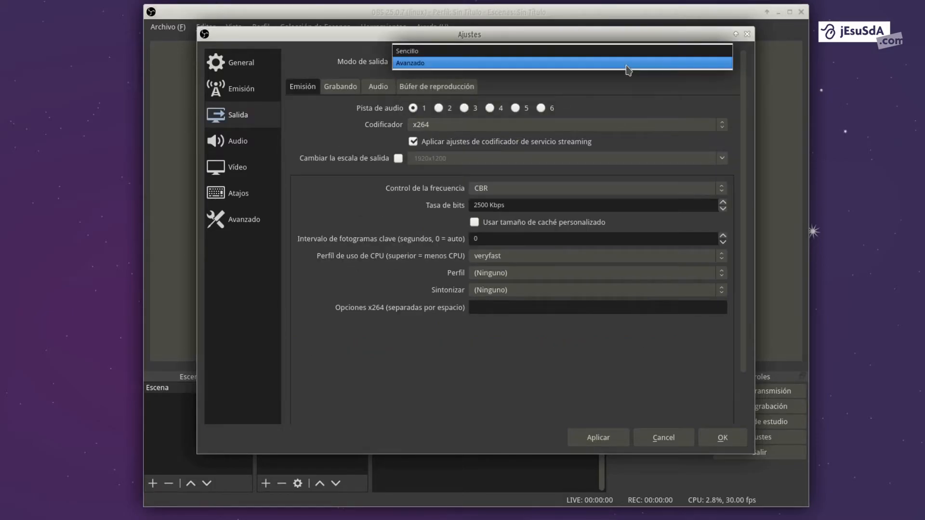
left_click(614, 52)
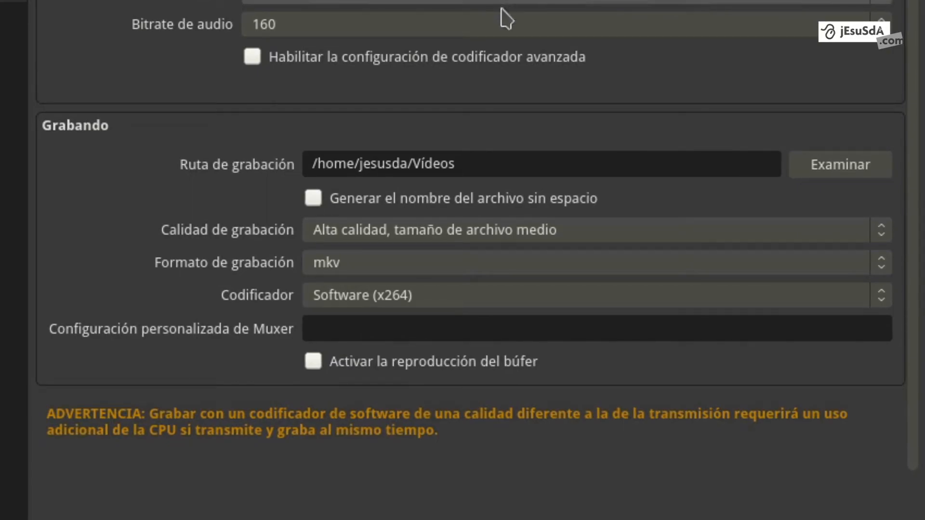
Step: Review the recording path, format and encoder options in the Salida settings, keeping mkv and Software (x264)
left_click(526, 163)
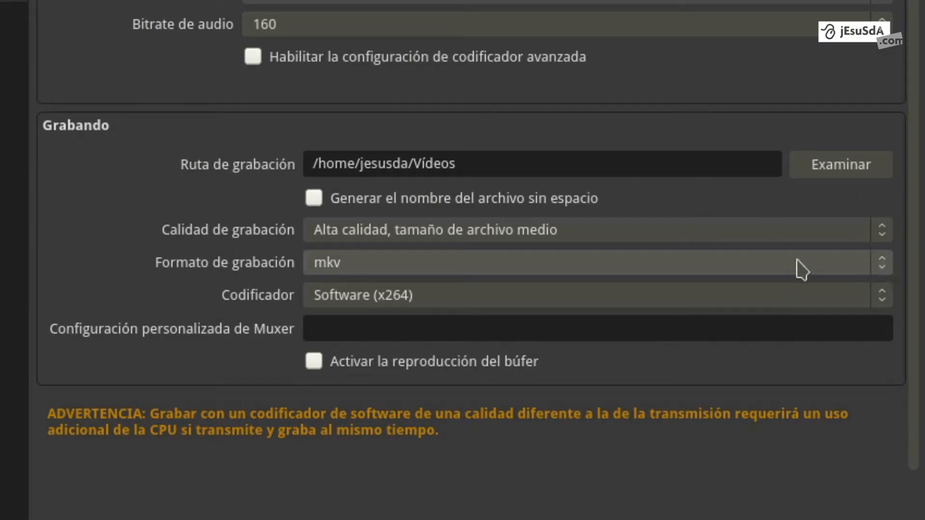
left_click(740, 270)
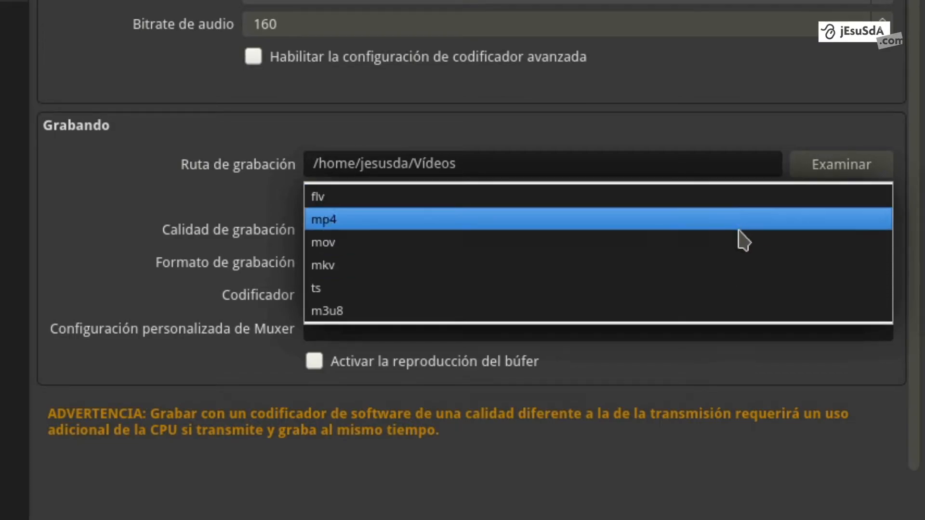
left_click(731, 265)
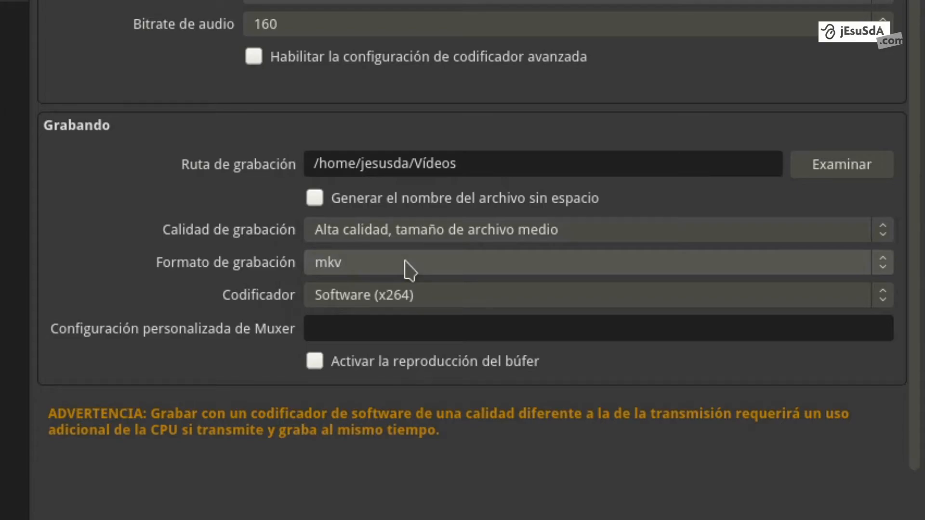
left_click(646, 293)
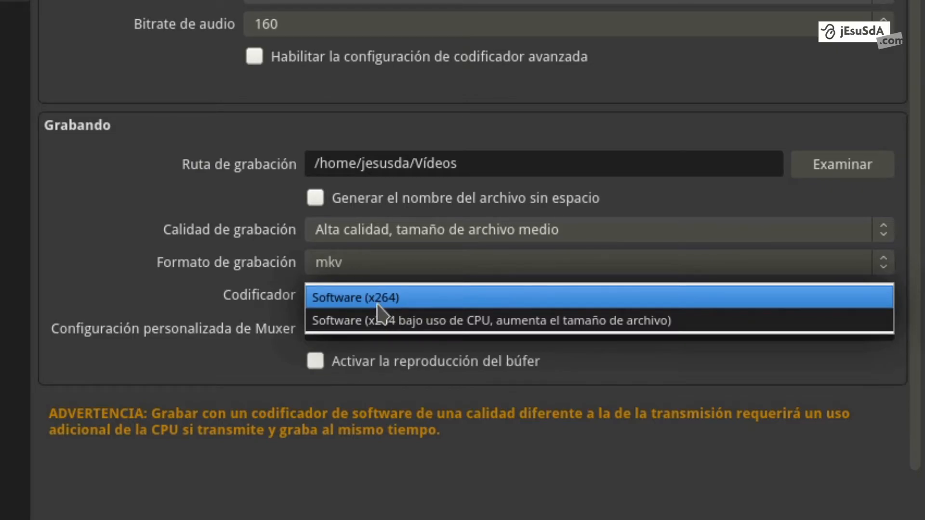
left_click(180, 299)
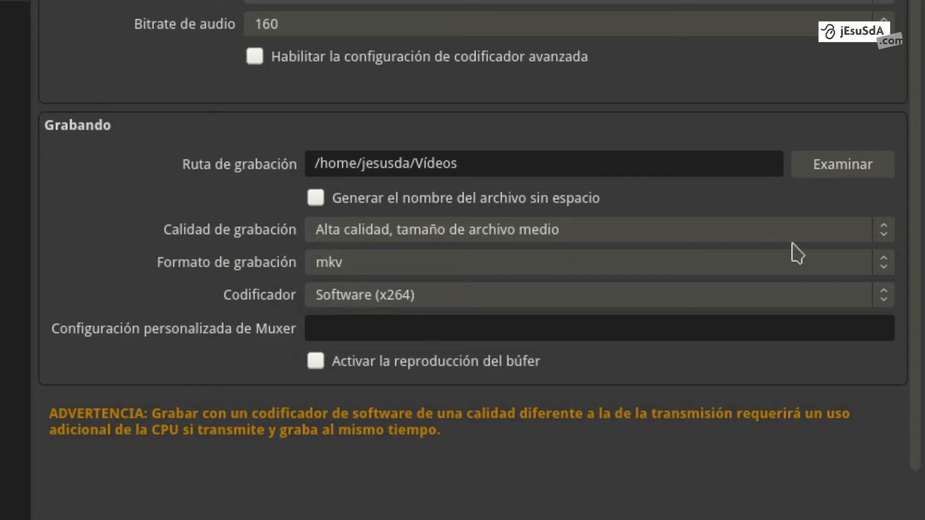
Step: Choose "Alta calidad, tamaño de archivo medio" as the recording quality and apply the output settings
left_click(815, 232)
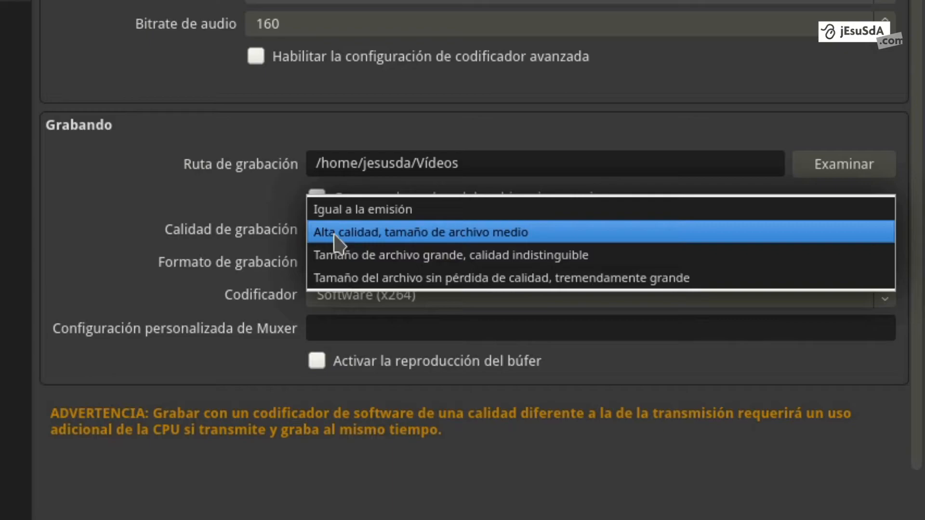
left_click(447, 236)
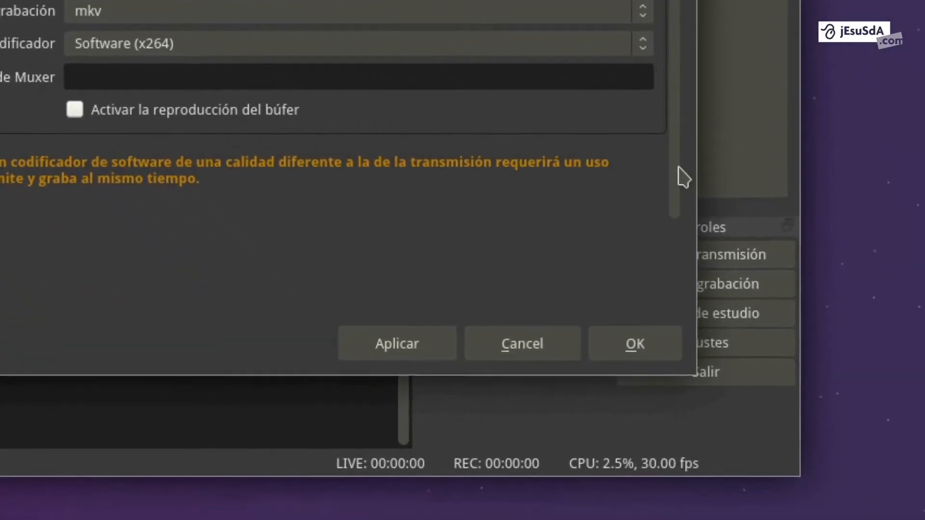
left_click_drag(920, 417, 924, 488)
left_click_drag(681, 252, 675, 52)
left_click(391, 339)
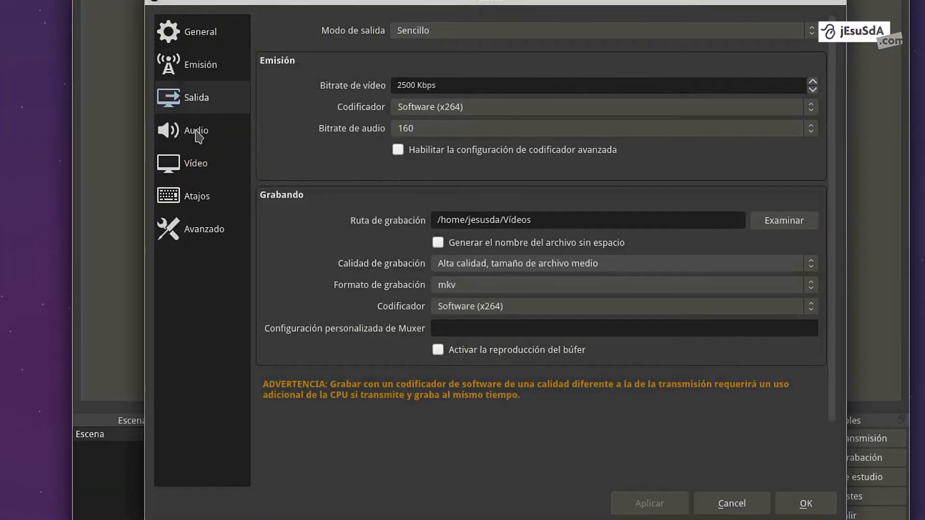
Step: Set the first Mic/auxiliar audio device to "Audio Interno Estéreo Analógico", apply it and check the audio mixer behind the settings dialog
left_click(192, 135)
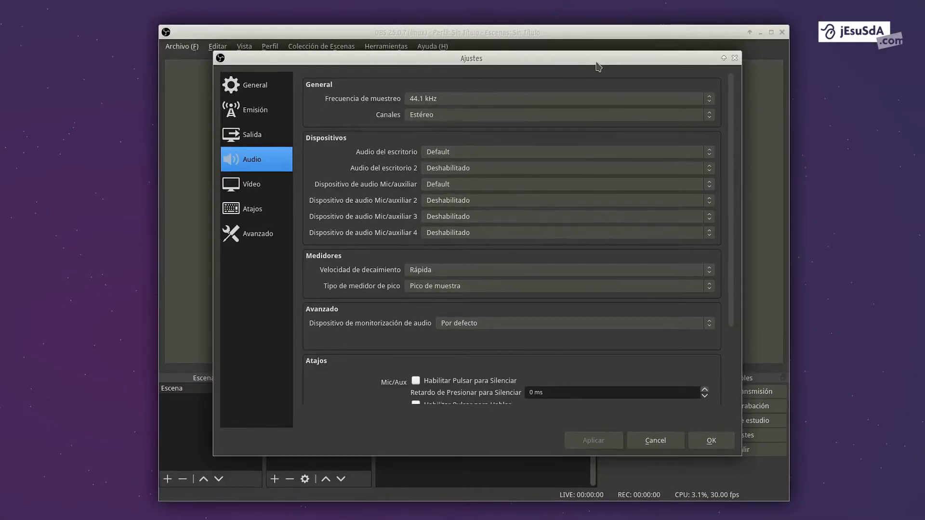
double_click(597, 60)
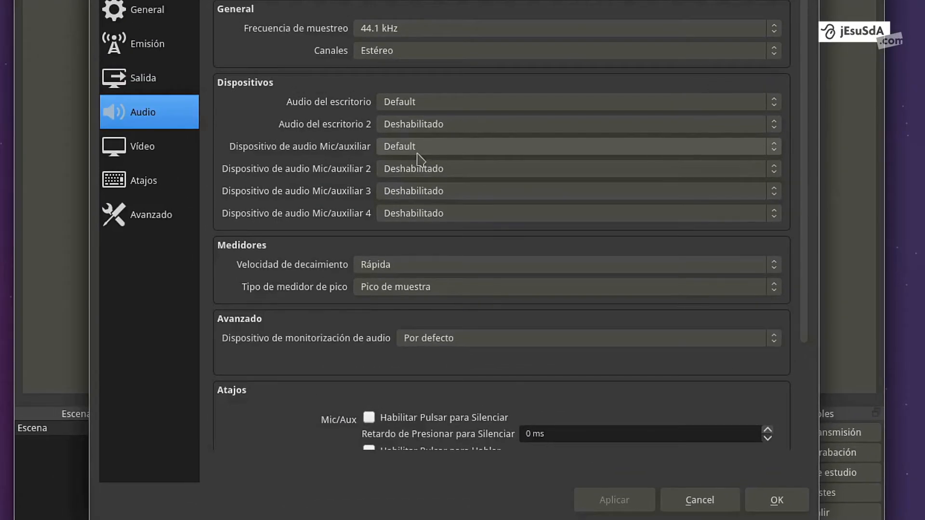
left_click(410, 122)
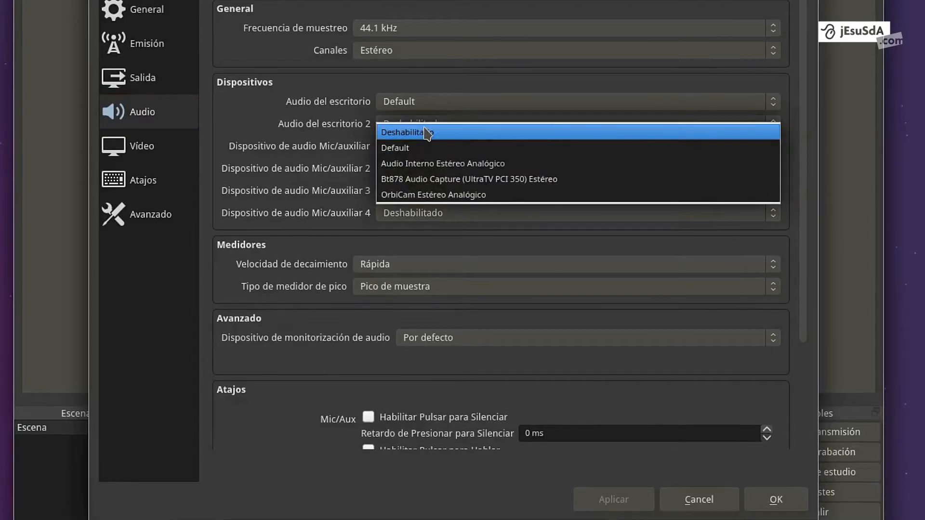
left_click(416, 167)
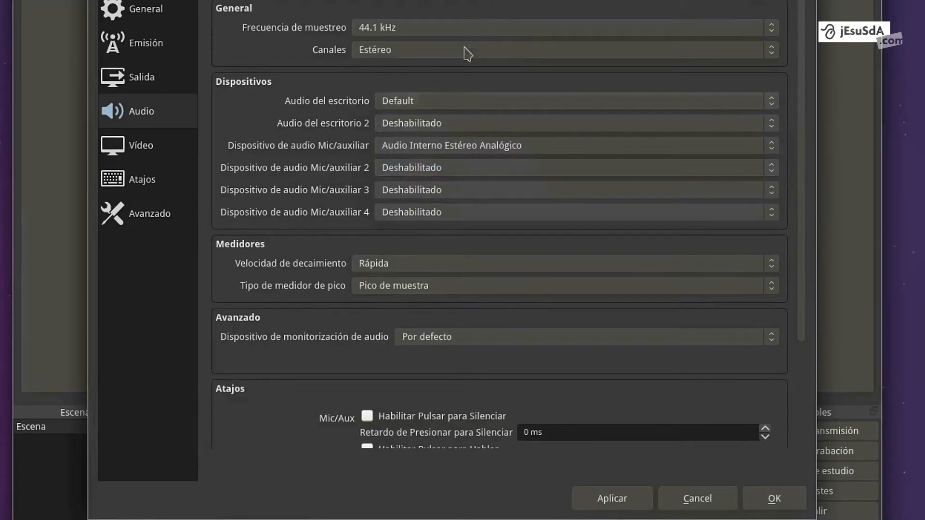
left_click(626, 500)
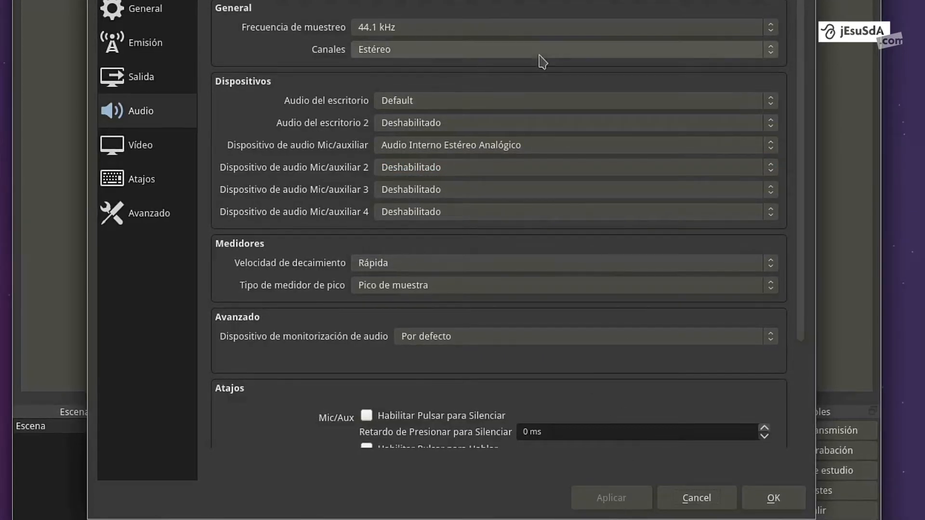
left_click(804, 1)
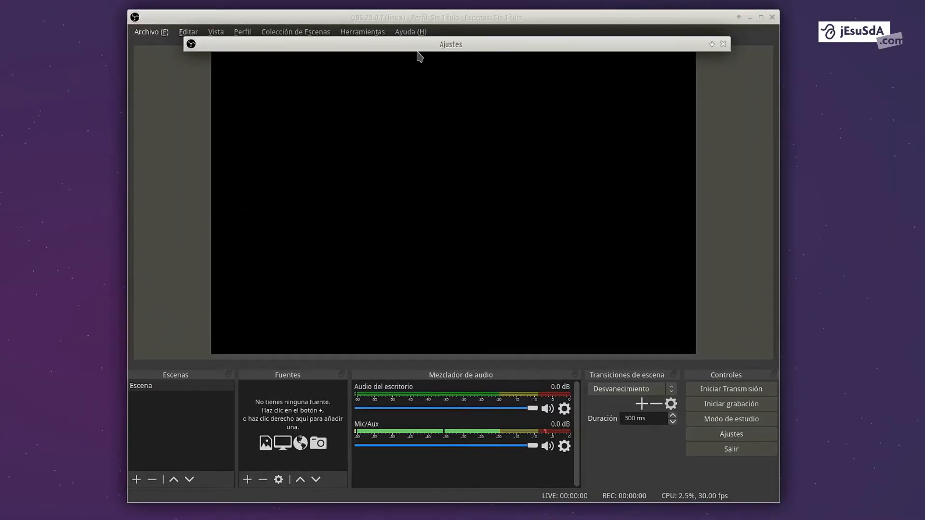
scroll(420, 45, "down", 1)
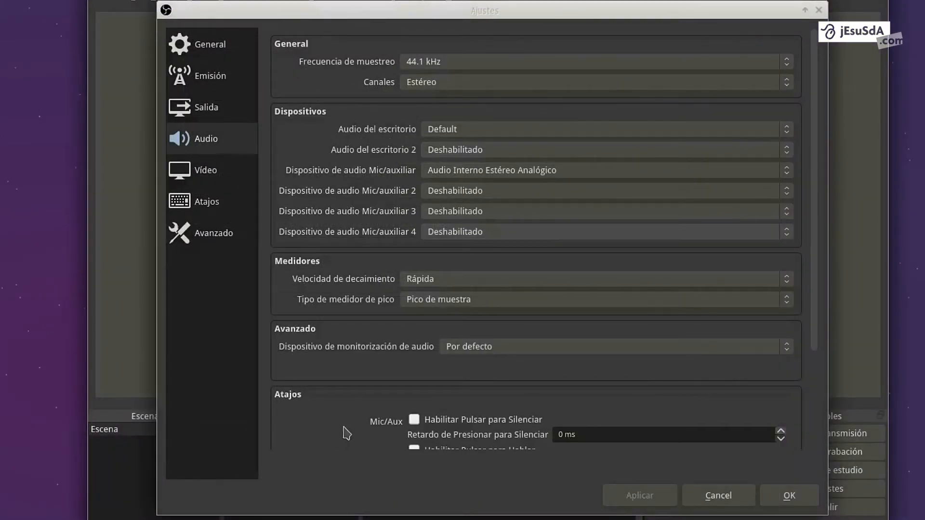
Step: Set the scaled output resolution in the Vídeo settings to 1920x1200
left_click(194, 174)
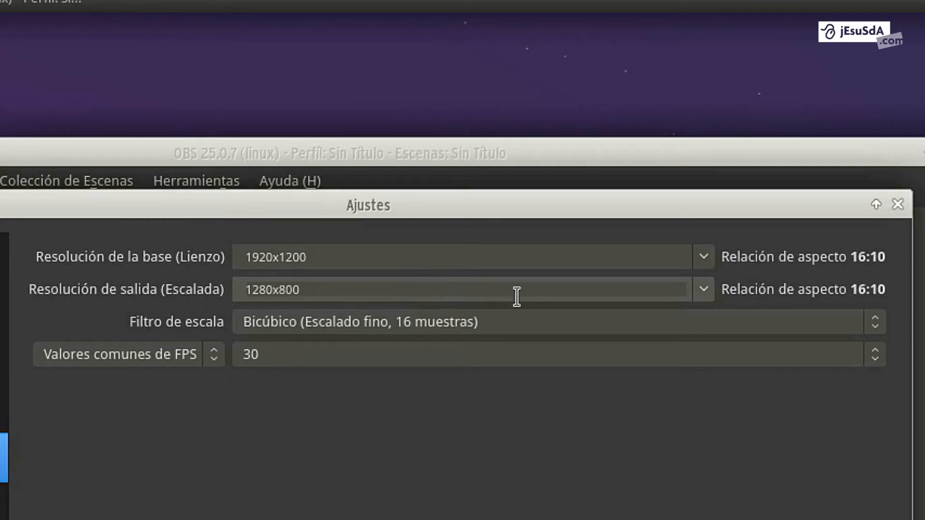
left_click(703, 290)
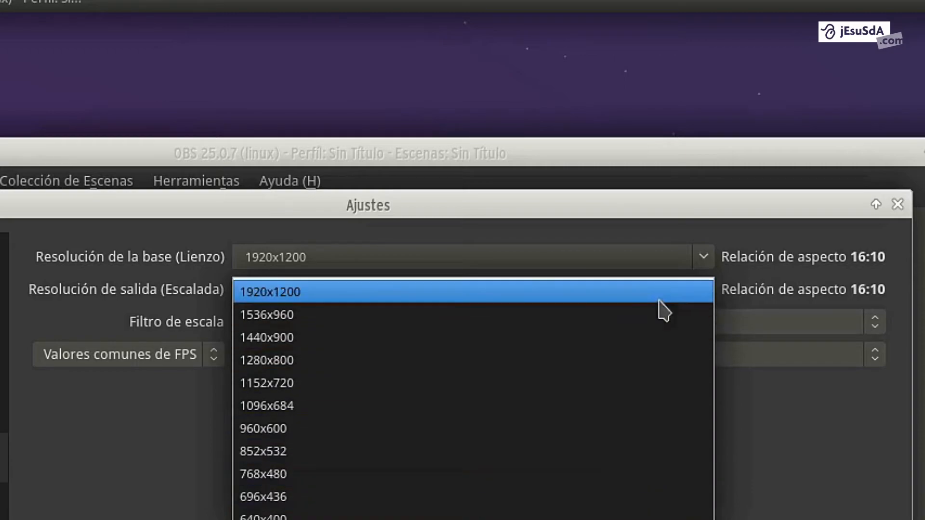
left_click(509, 299)
left_click(306, 289)
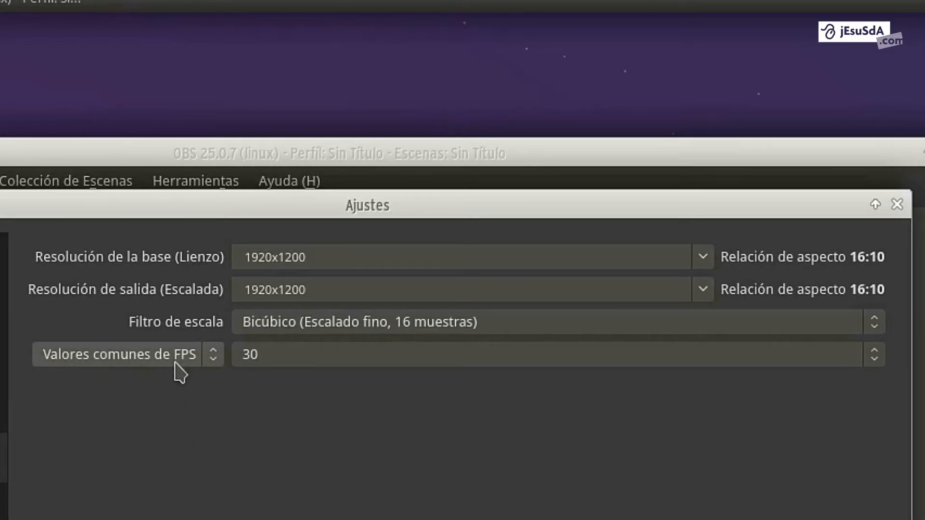
Step: Try 60 as the common FPS value in the Vídeo settings and return it to 30
left_click(263, 359)
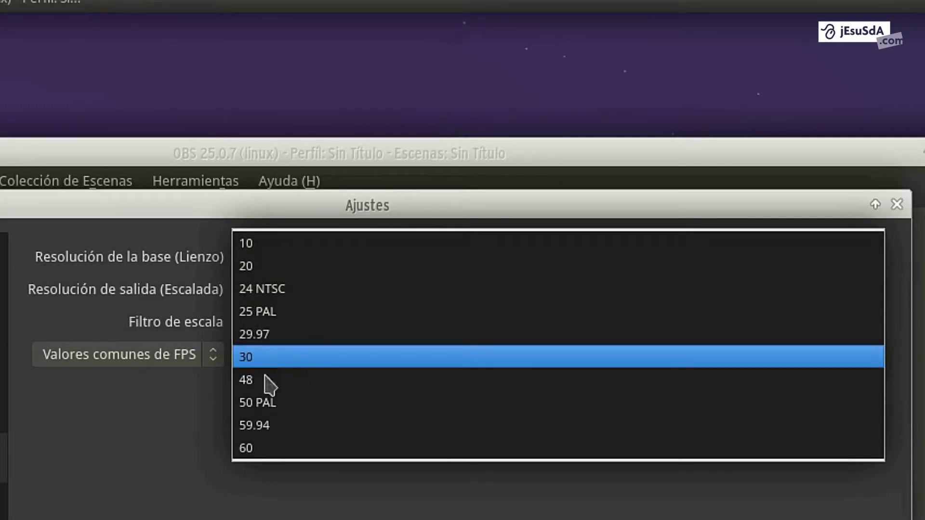
left_click(270, 449)
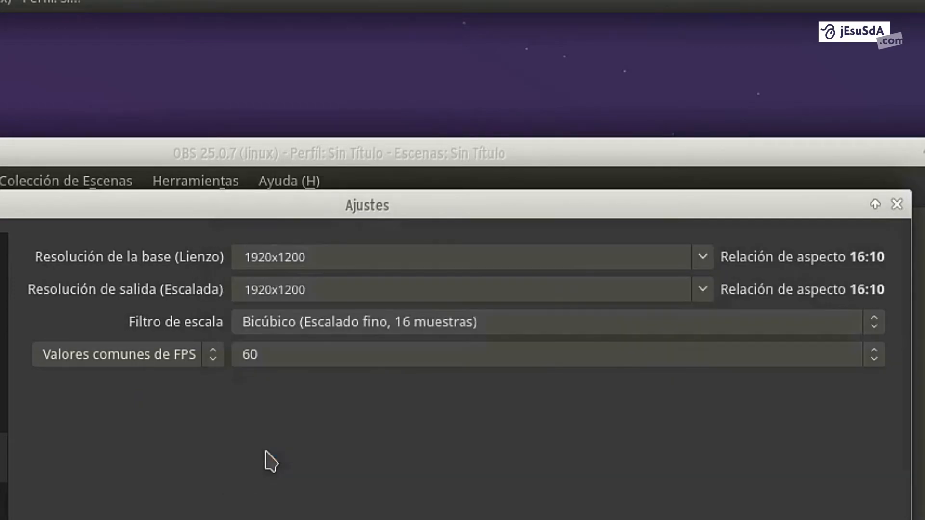
left_click(273, 362)
left_click(276, 275)
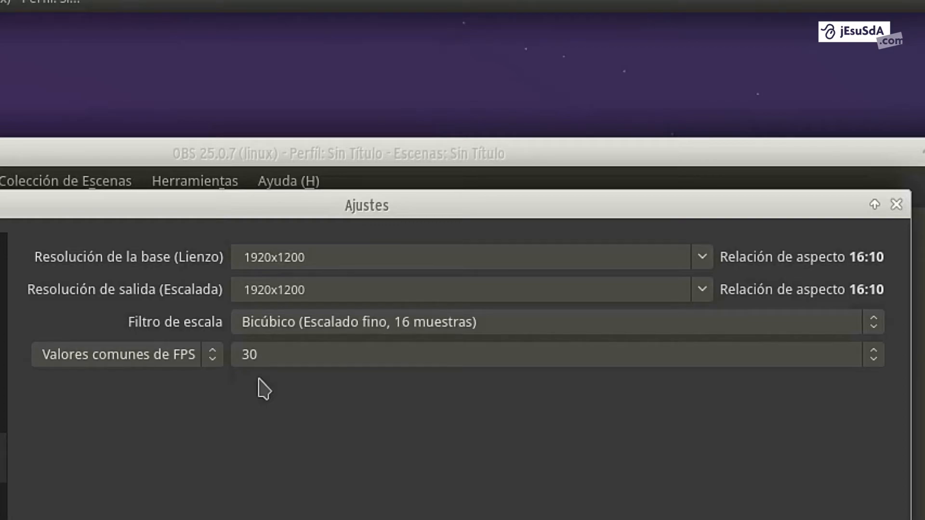
Step: Set the common FPS value to 60 and accept the settings
left_click(341, 365)
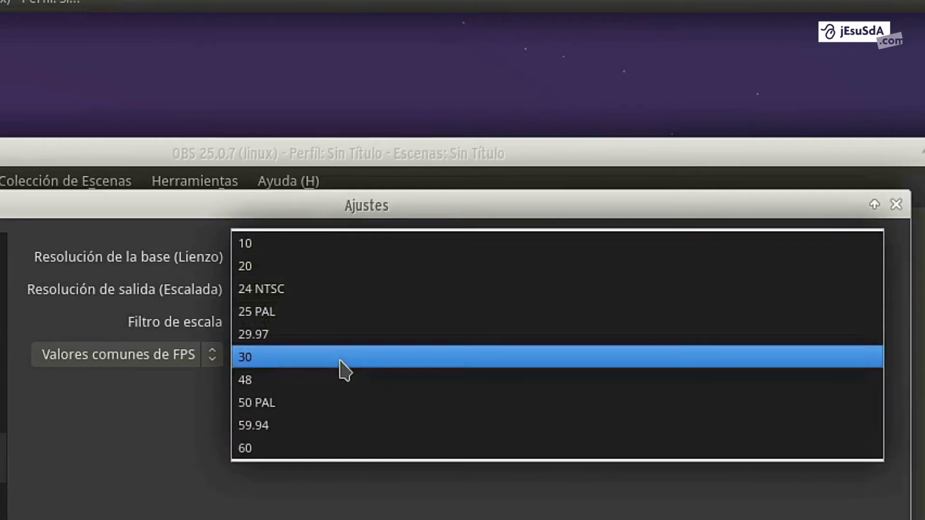
left_click(254, 449)
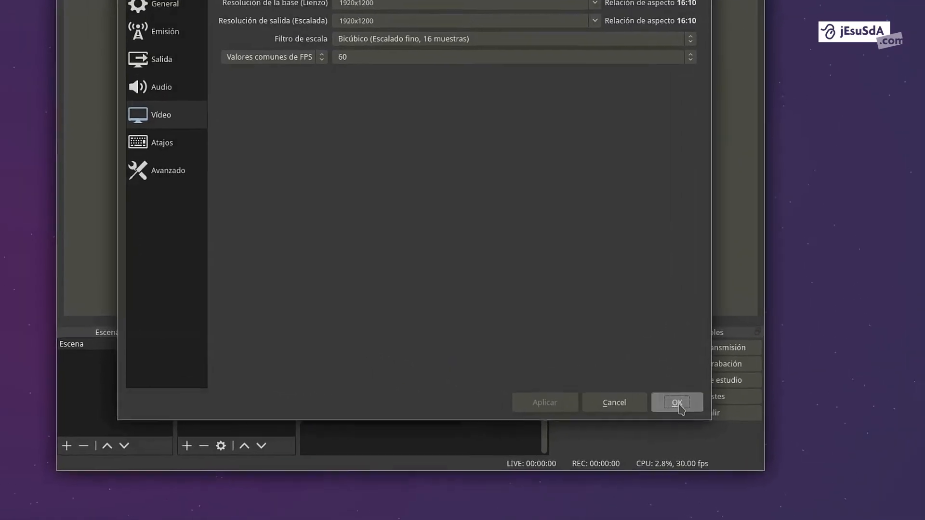
left_click(585, 322)
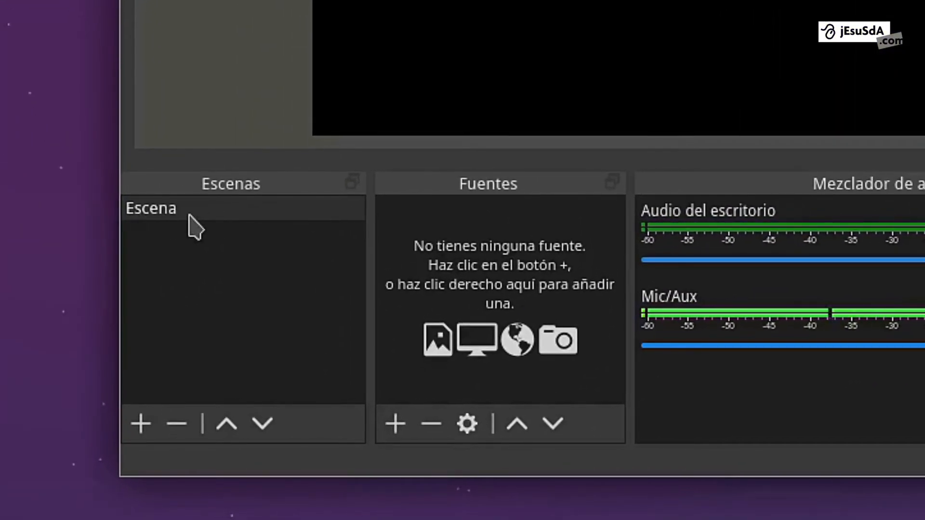
Step: Create a new "Captura de pantalla (XSHM)" source in the scene, with the source made visible
left_click(180, 388)
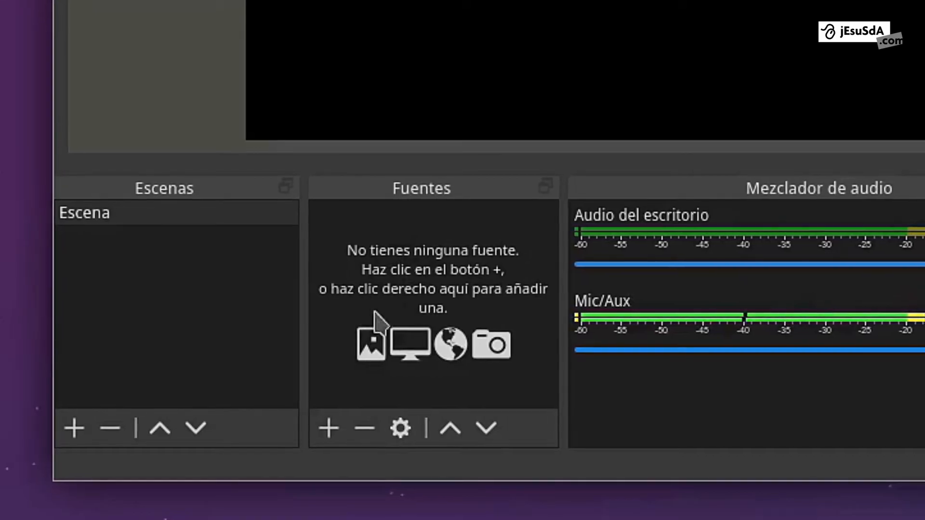
left_click(321, 441)
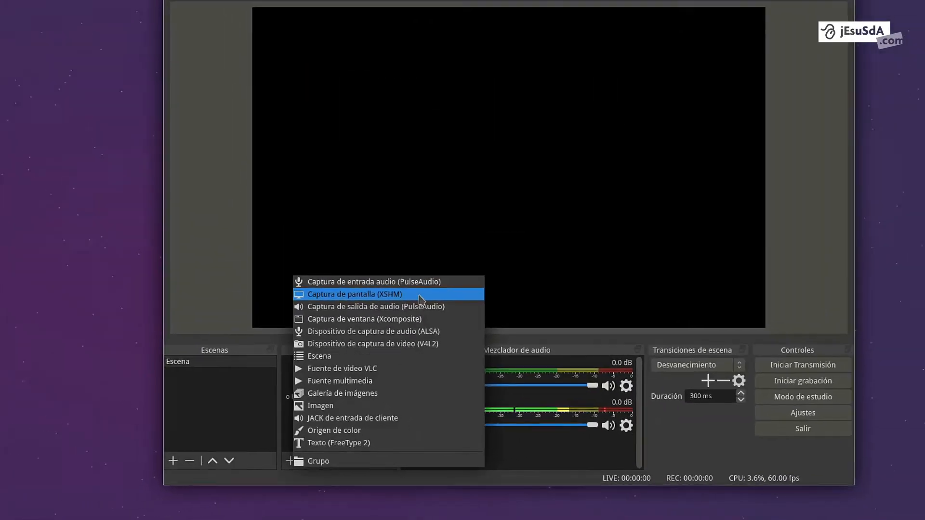
left_click(558, 104)
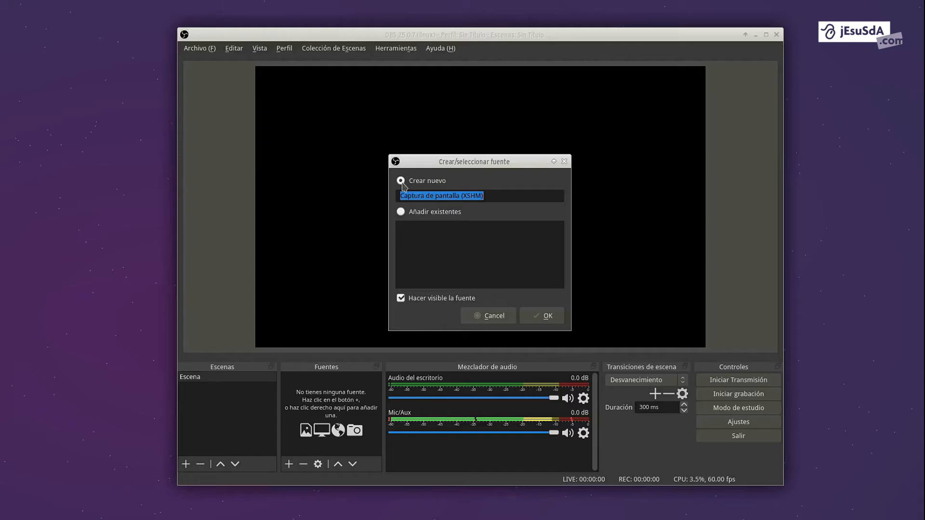
left_click(541, 319)
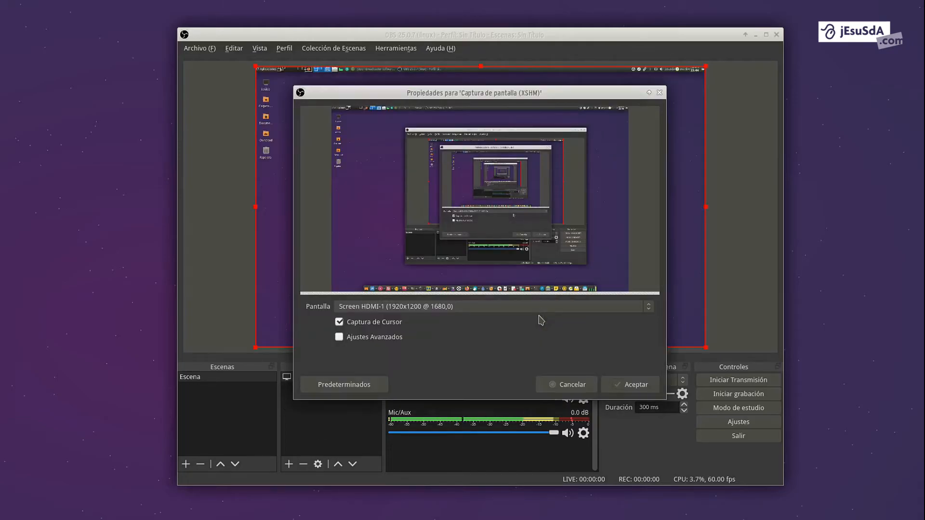
Step: Choose Screen HDMI-1 as the captured display, keep cursor capture enabled and accept the source properties
left_click_drag(479, 96, 451, 110)
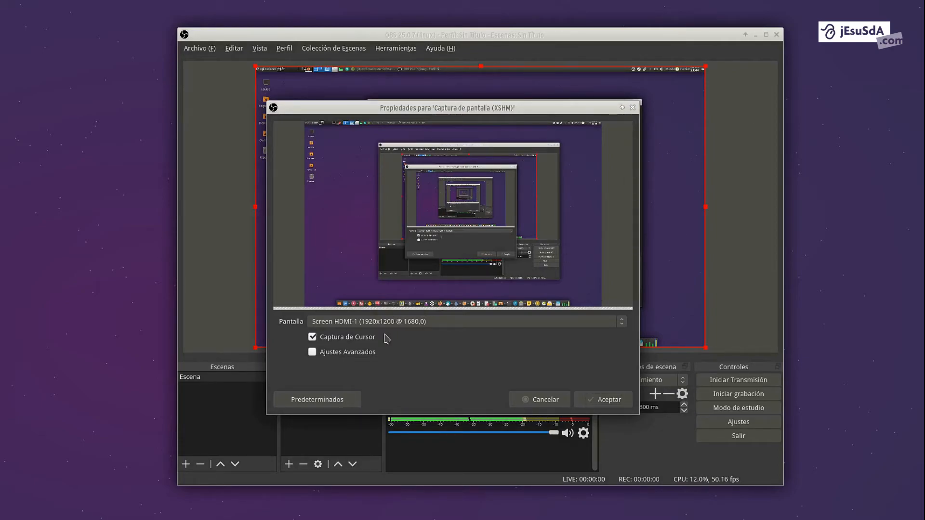
left_click(594, 323)
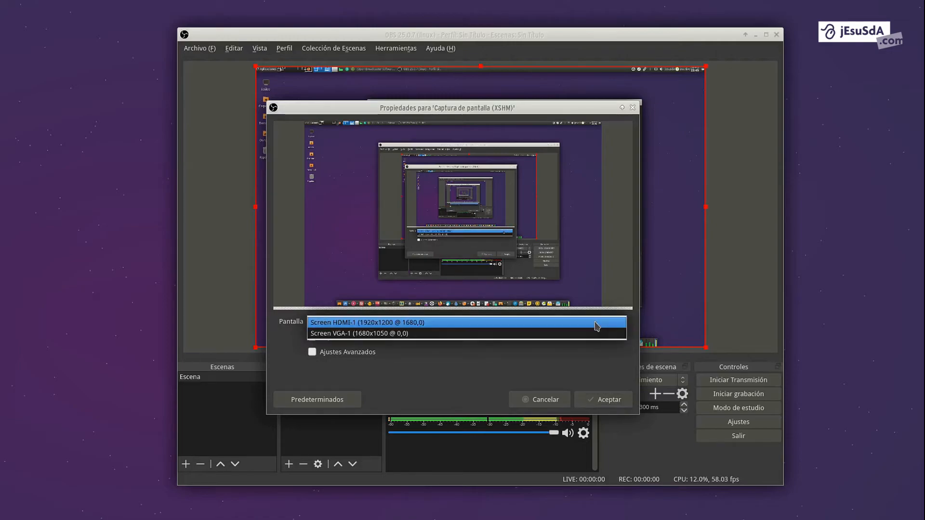
left_click(596, 323)
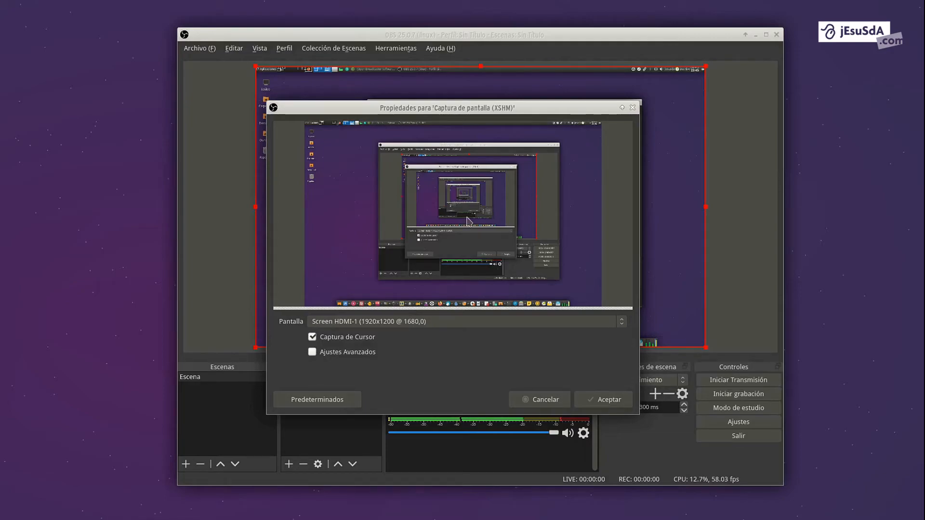
left_click(606, 403)
left_click_drag(400, 38, 366, 34)
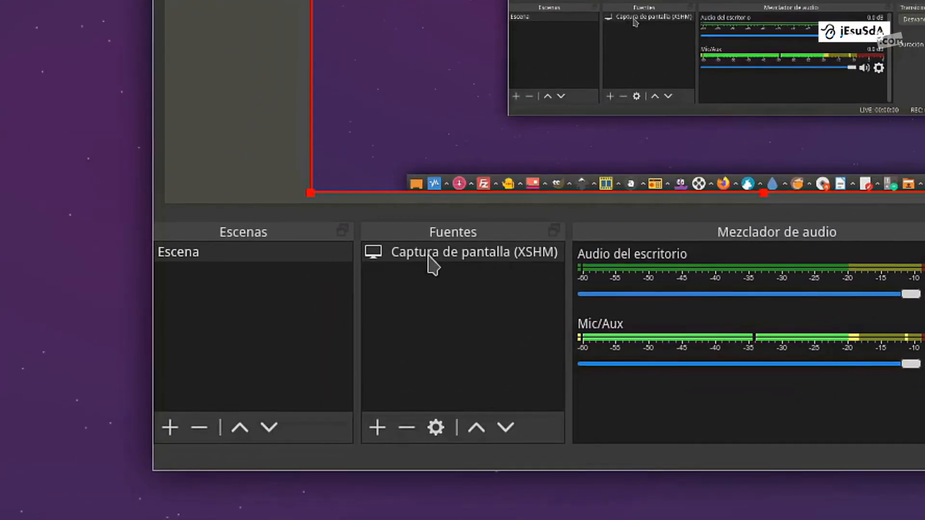
Step: Add a "Dispositivo de captura de video (V4L2)" source using the HD Pro Webcam C920 and accept its properties
left_click(378, 431)
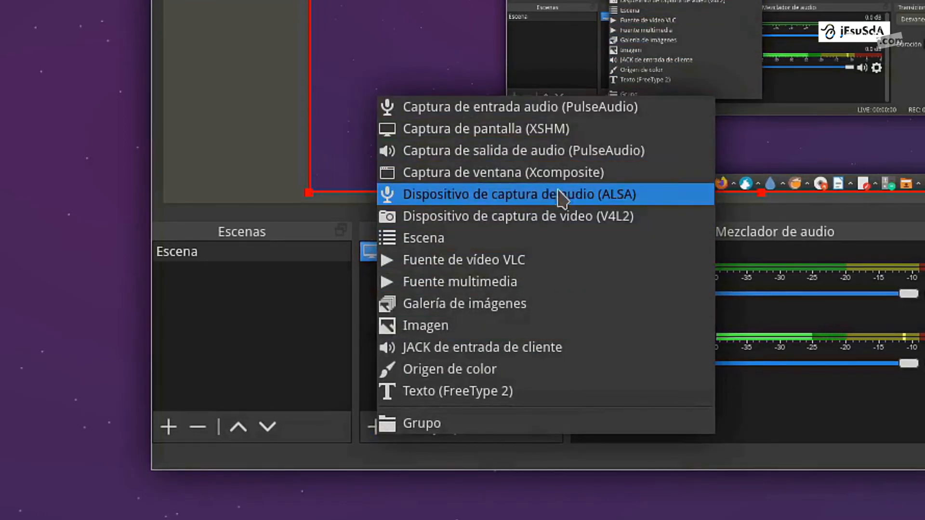
left_click(533, 222)
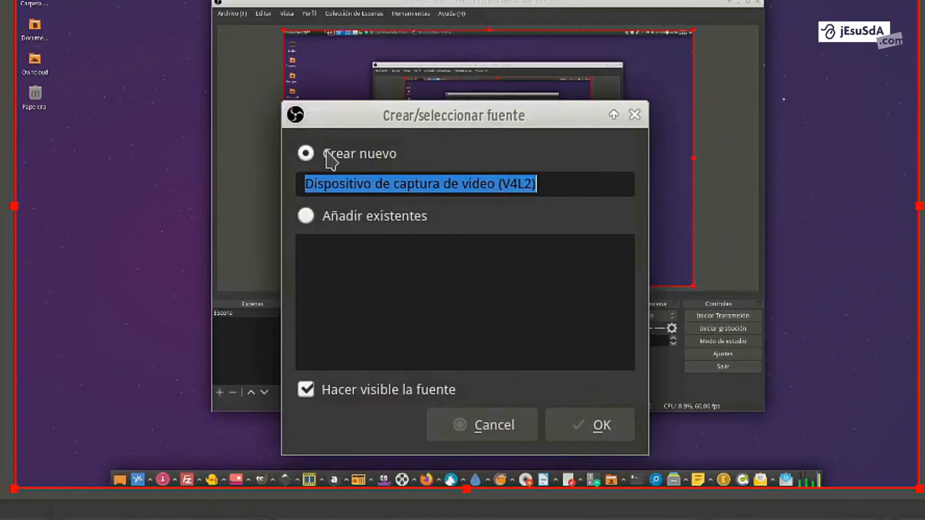
left_click(574, 436)
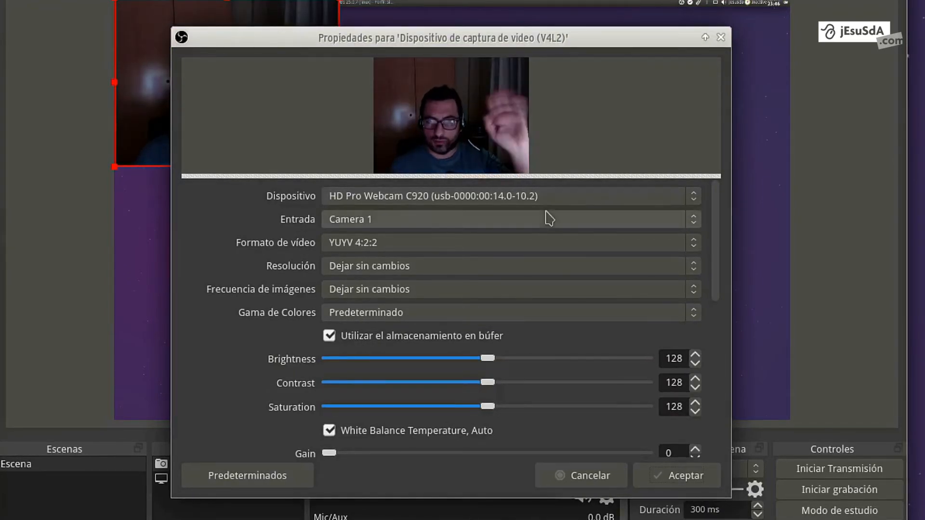
left_click(544, 191)
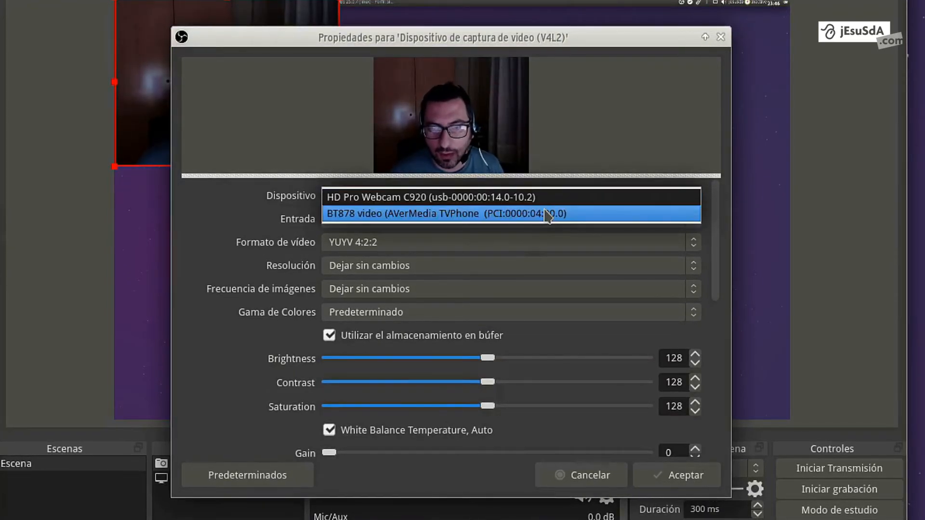
left_click(545, 197)
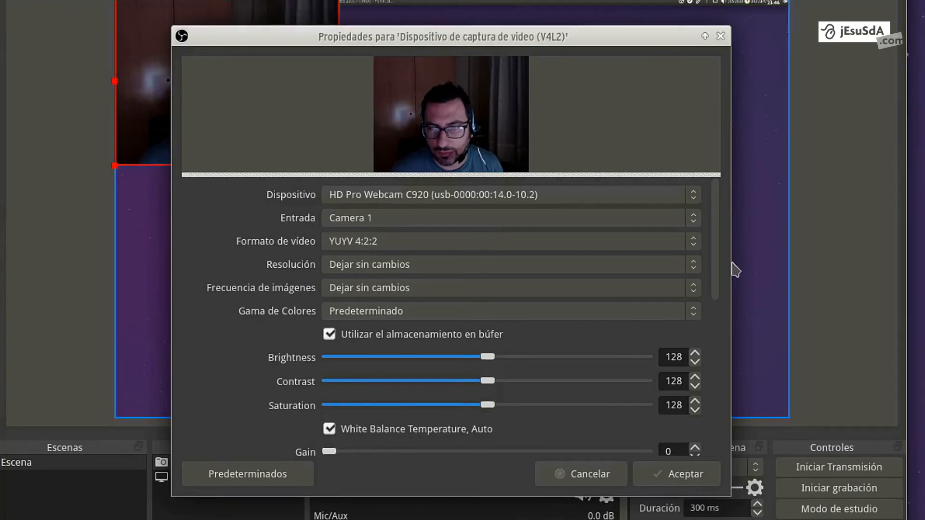
left_click_drag(718, 259, 717, 403)
left_click(678, 477)
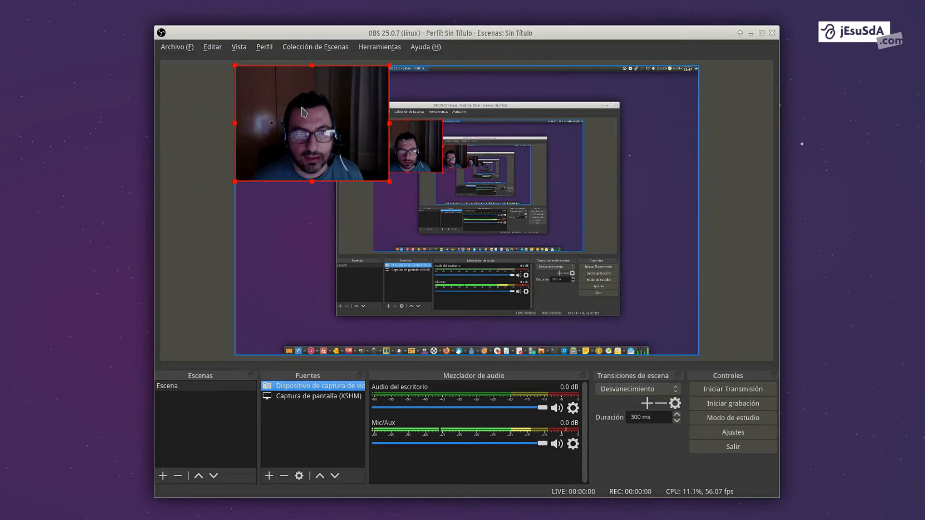
Step: Shrink the webcam image and place it near the lower-right corner of the captured screen
left_click_drag(229, 75, 318, 261)
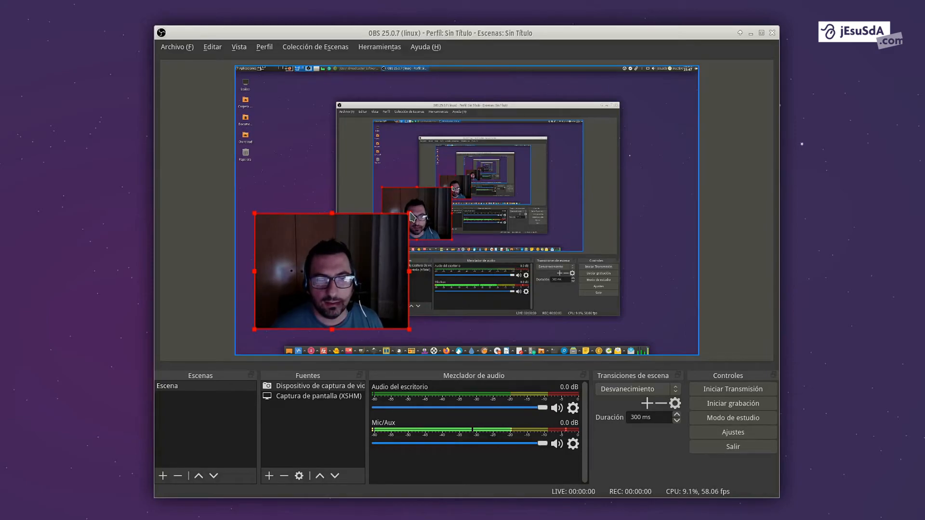
left_click_drag(401, 216, 599, 266)
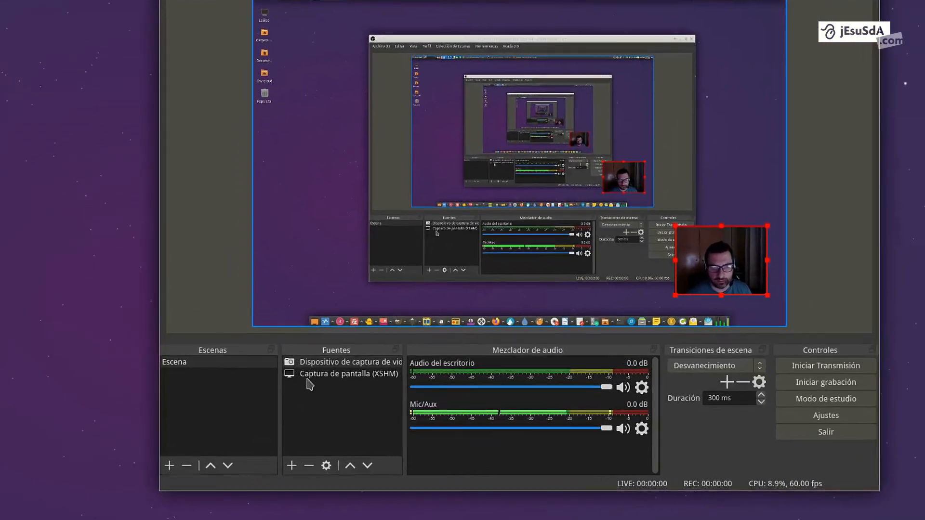
Step: Remove the webcam capture source from the scene and confirm the deletion
left_click(318, 377)
left_click(330, 364)
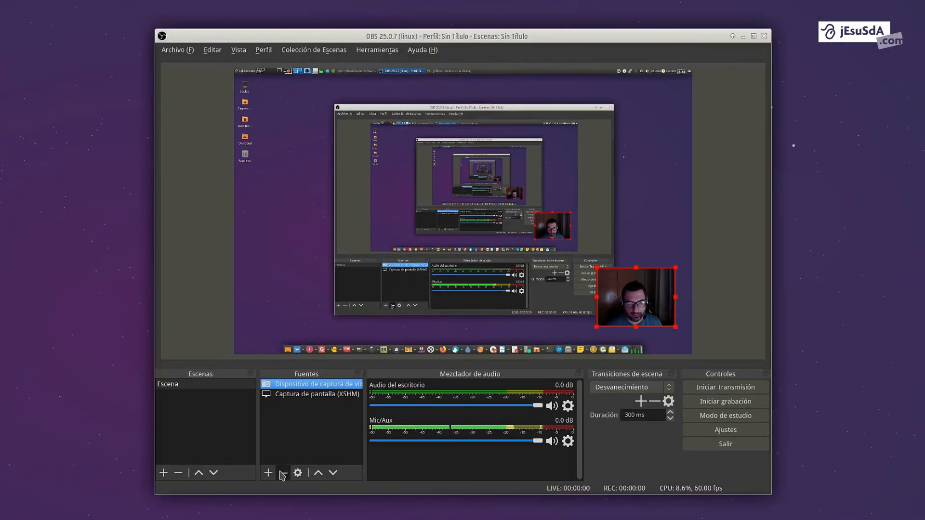
left_click(283, 473)
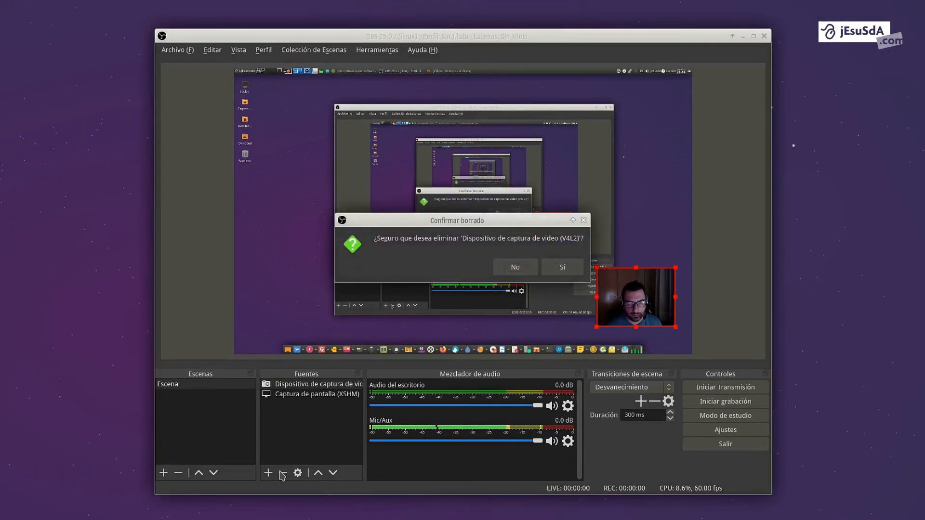
left_click(560, 274)
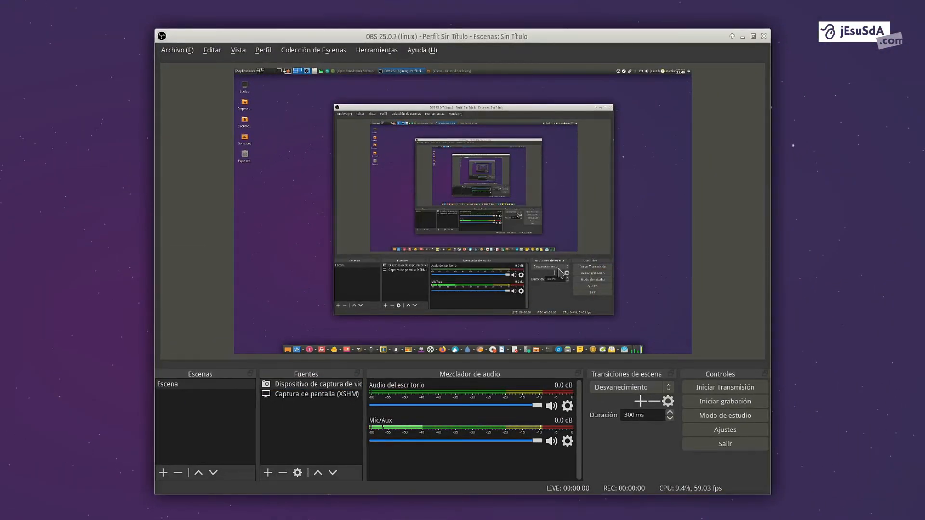
left_click(559, 273)
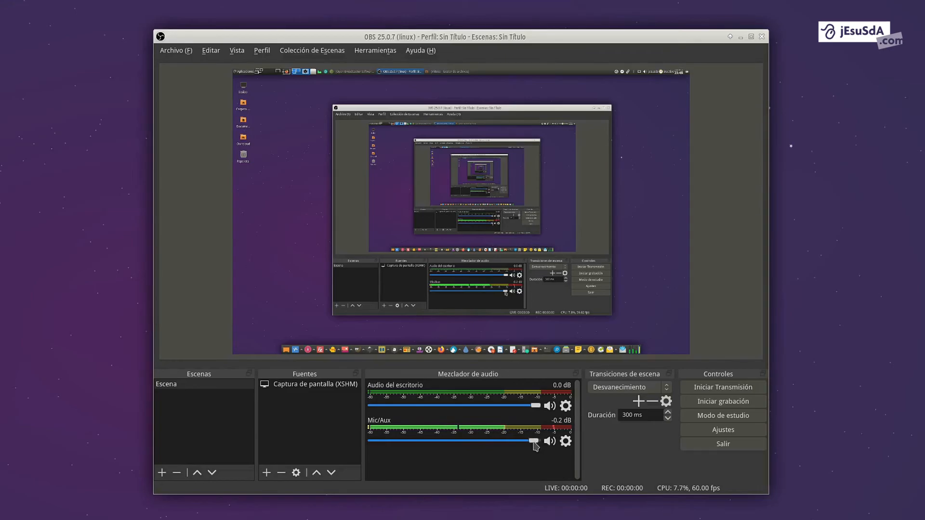
Step: Try different Mic/Aux volume levels in the audio mixer and leave it at -0.2 dB
left_click_drag(517, 442, 547, 438)
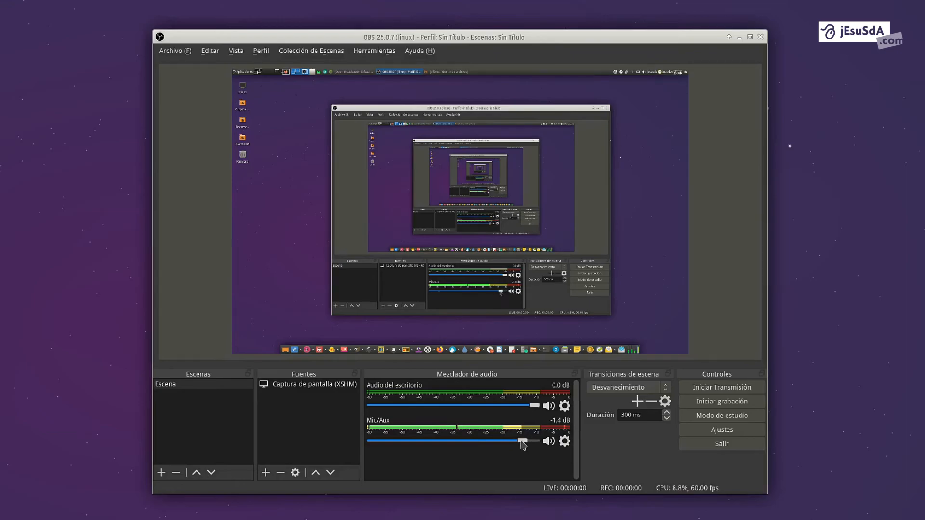
left_click_drag(491, 444, 448, 445)
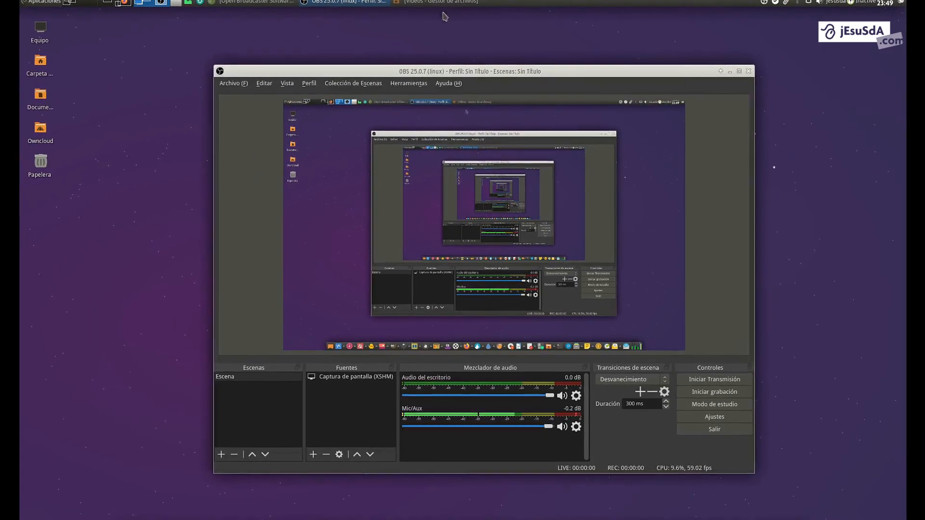
Step: Play test.mp4 from the Vídeos folder in SMPlayer to check the desktop audio meter in the mixer, and close the player
left_click(441, 4)
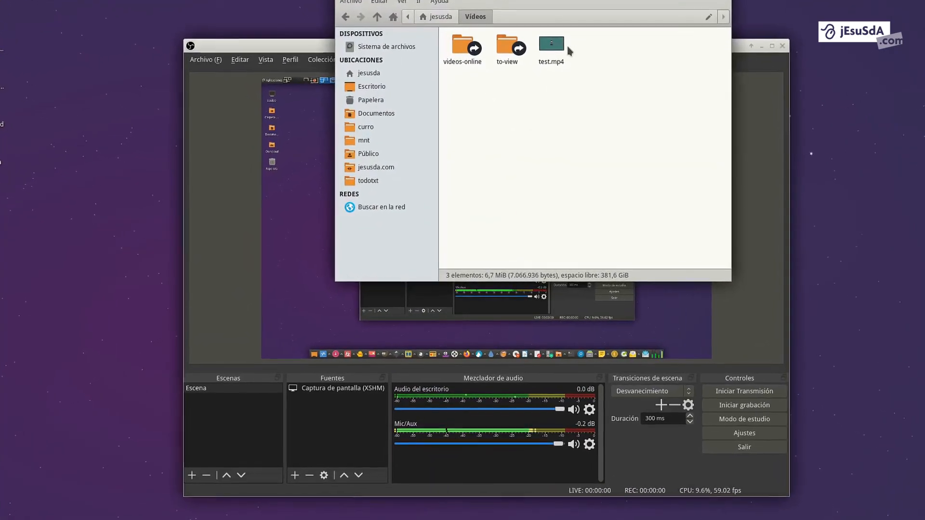
left_click_drag(545, 0, 263, 136)
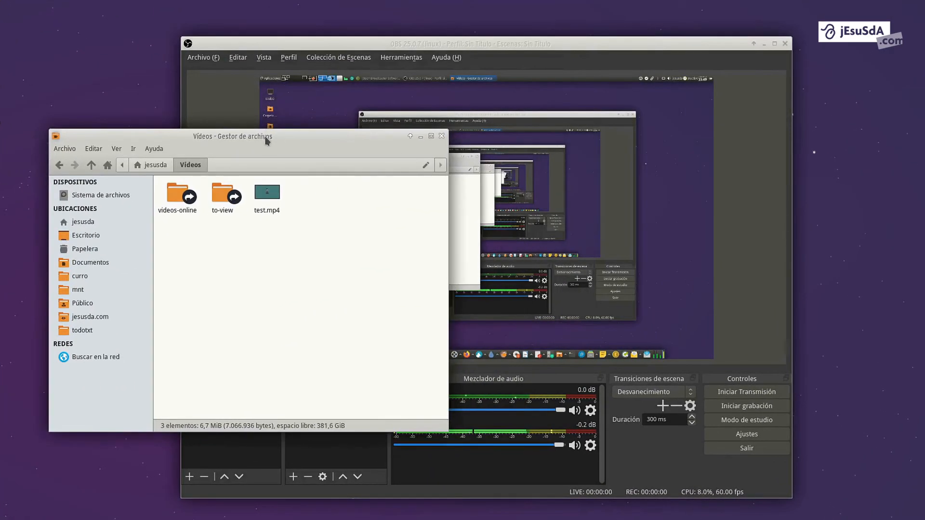
left_click(265, 199)
key("Return")
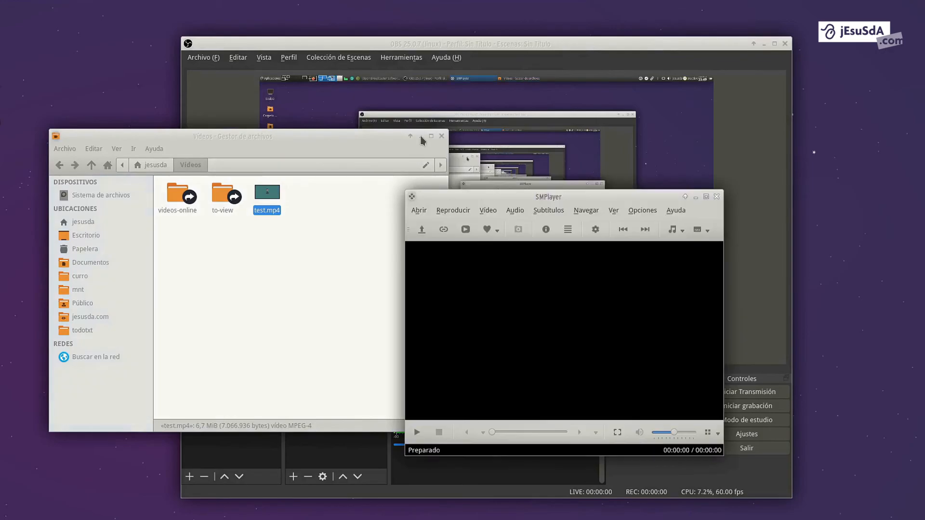
left_click(421, 136)
left_click_drag(558, 194, 668, 84)
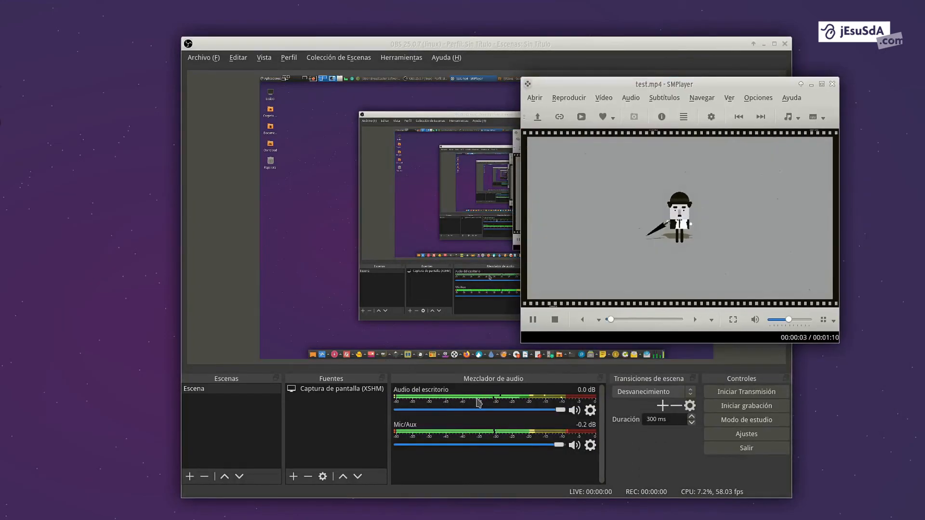
left_click(832, 84)
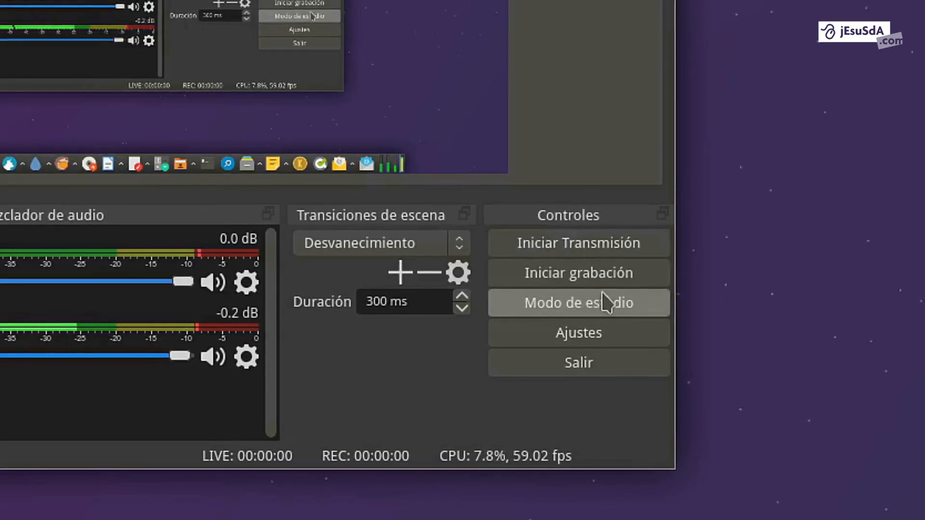
Step: Make a test recording of the screen about 15 seconds long and play the resulting mkv file from the Vídeos folder
left_click(616, 282)
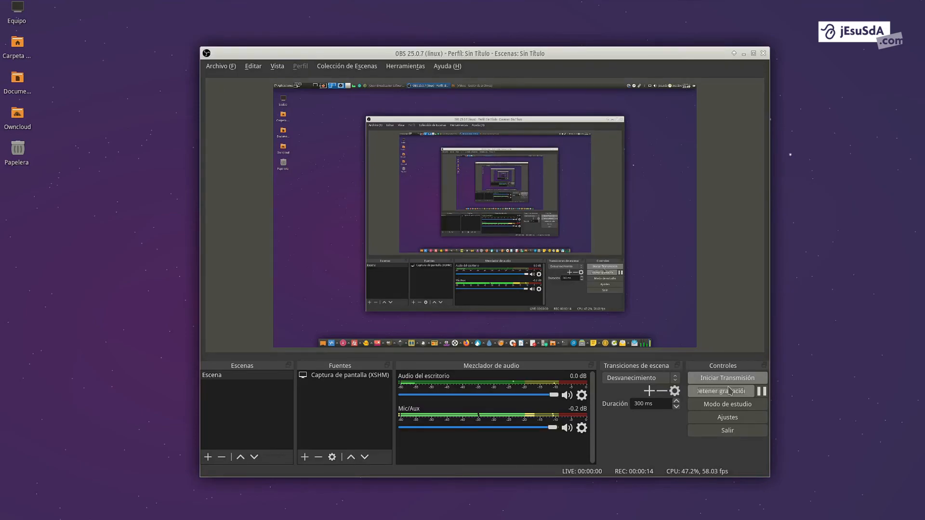
left_click(730, 391)
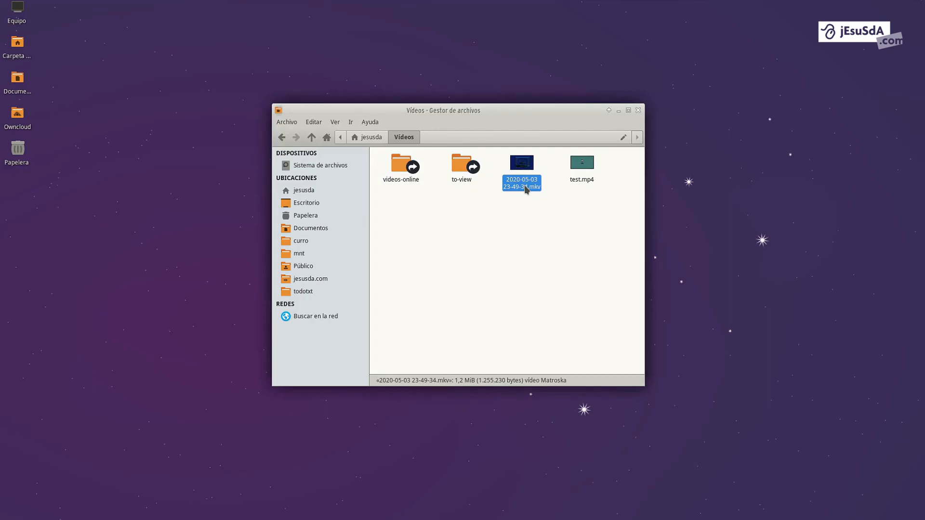
double_click(526, 190)
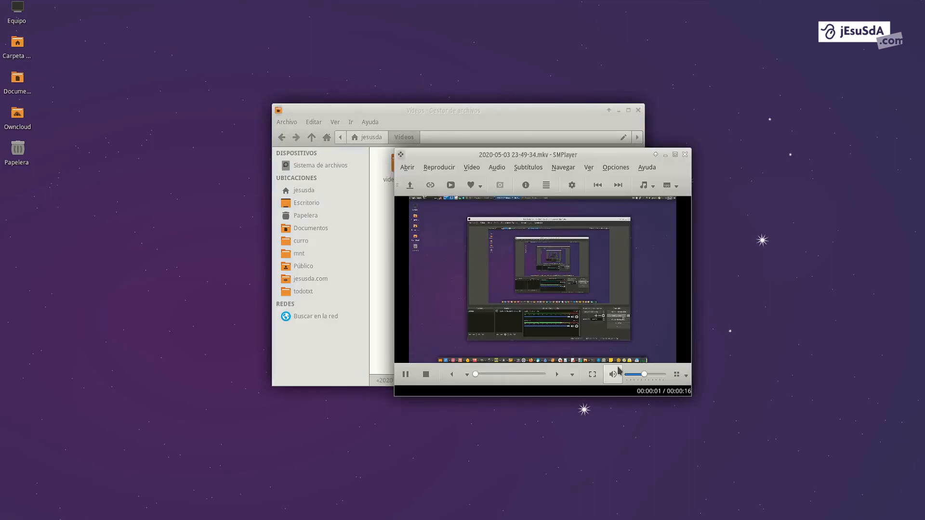